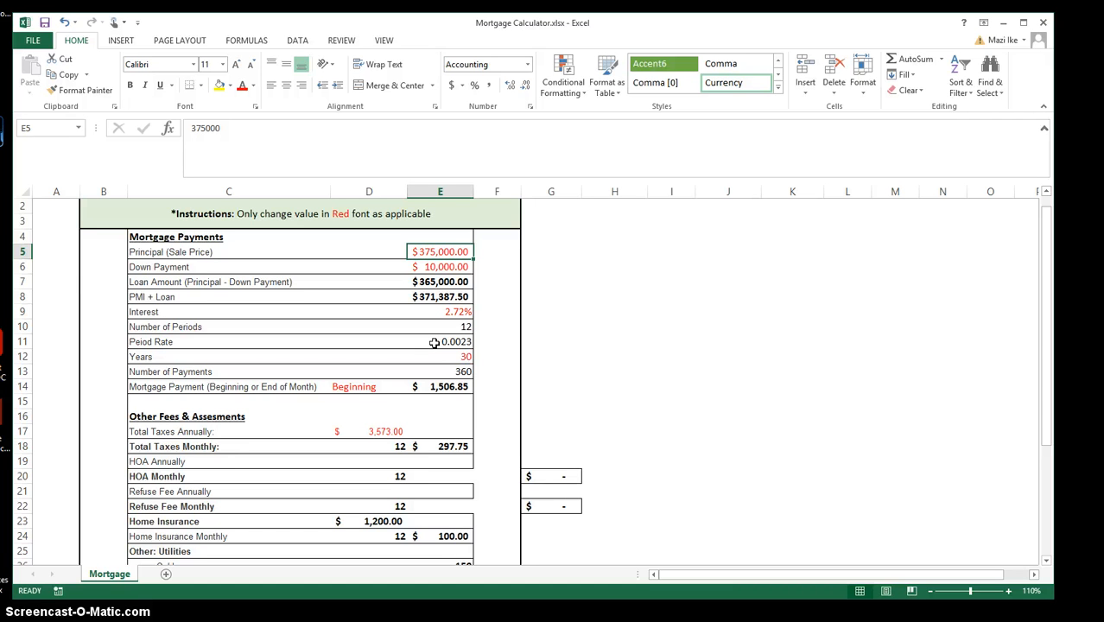
Examine the Principal, Down Payment, Loan Amount, PMI + Loan and Interest cells in the Mortgage Payments section
{"action": "left_click", "coordinate": [428, 349]}
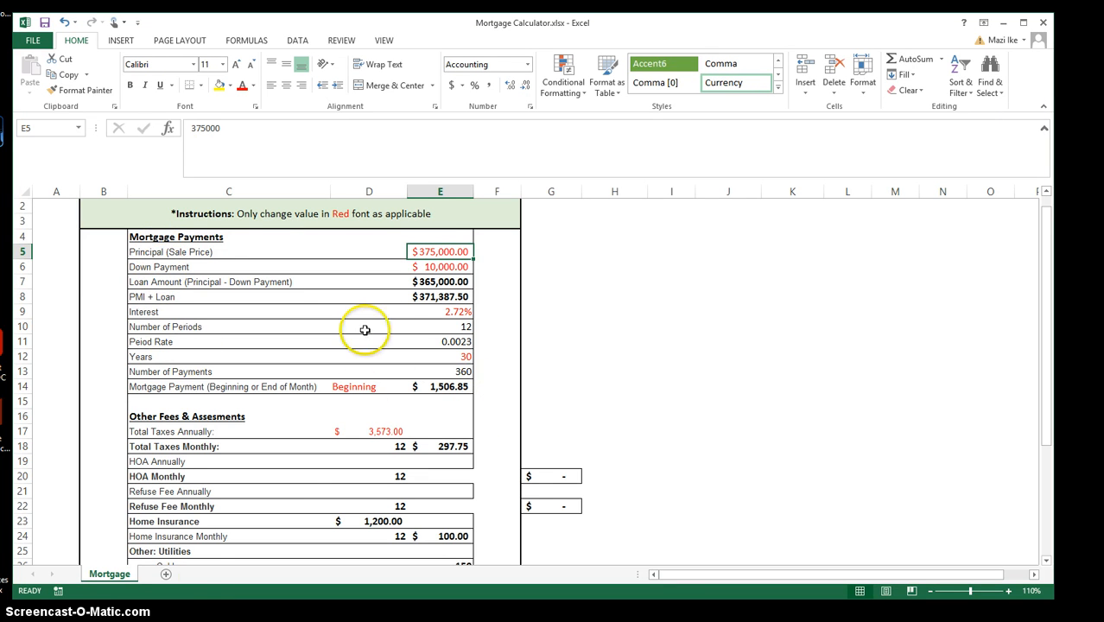
{"action": "left_click", "coordinate": [423, 266]}
{"action": "left_click", "coordinate": [441, 313]}
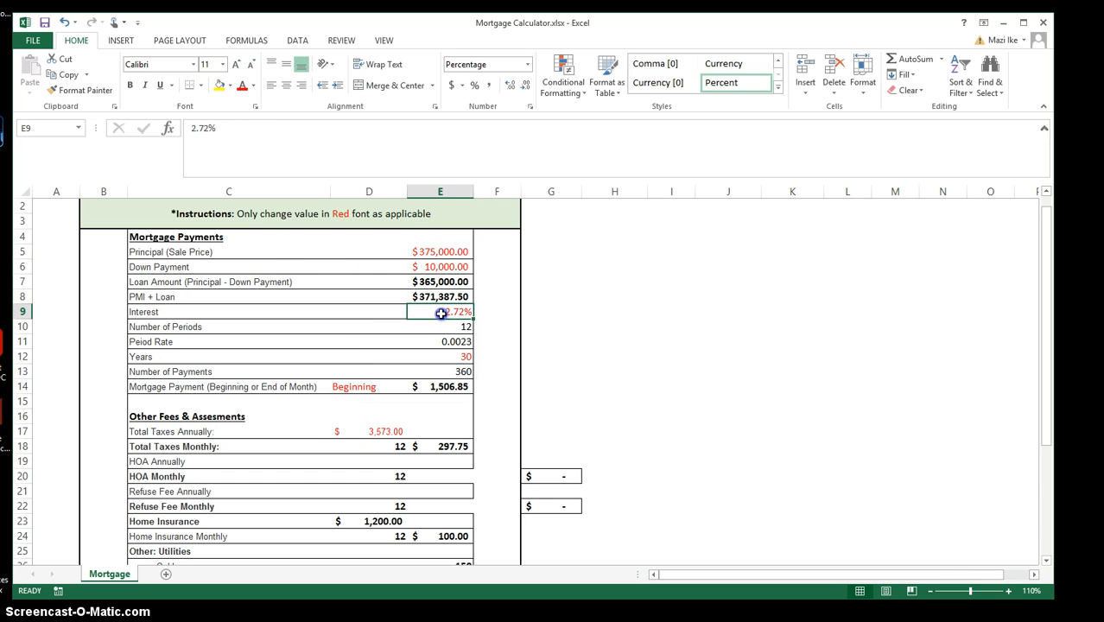
{"action": "left_click", "coordinate": [438, 283]}
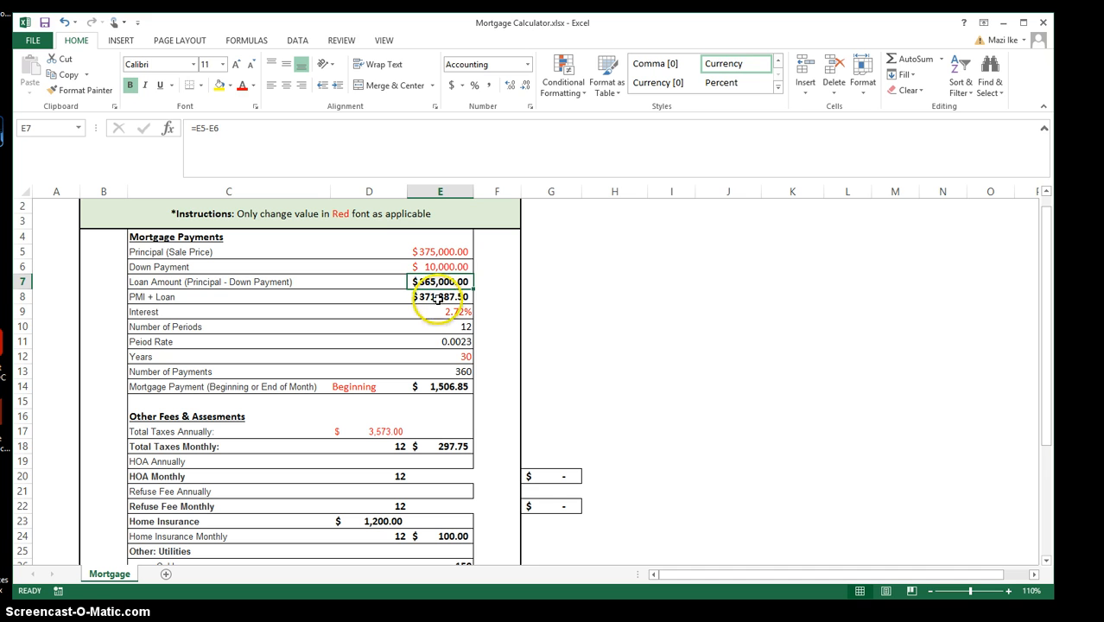
{"action": "left_click", "coordinate": [438, 296]}
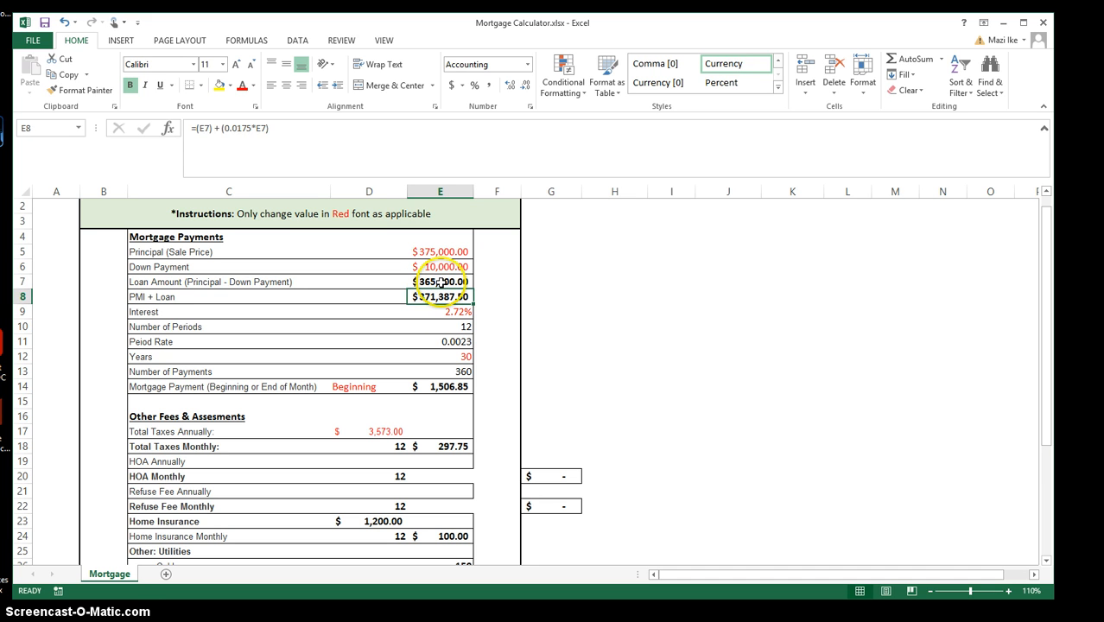
{"action": "left_click", "coordinate": [441, 400]}
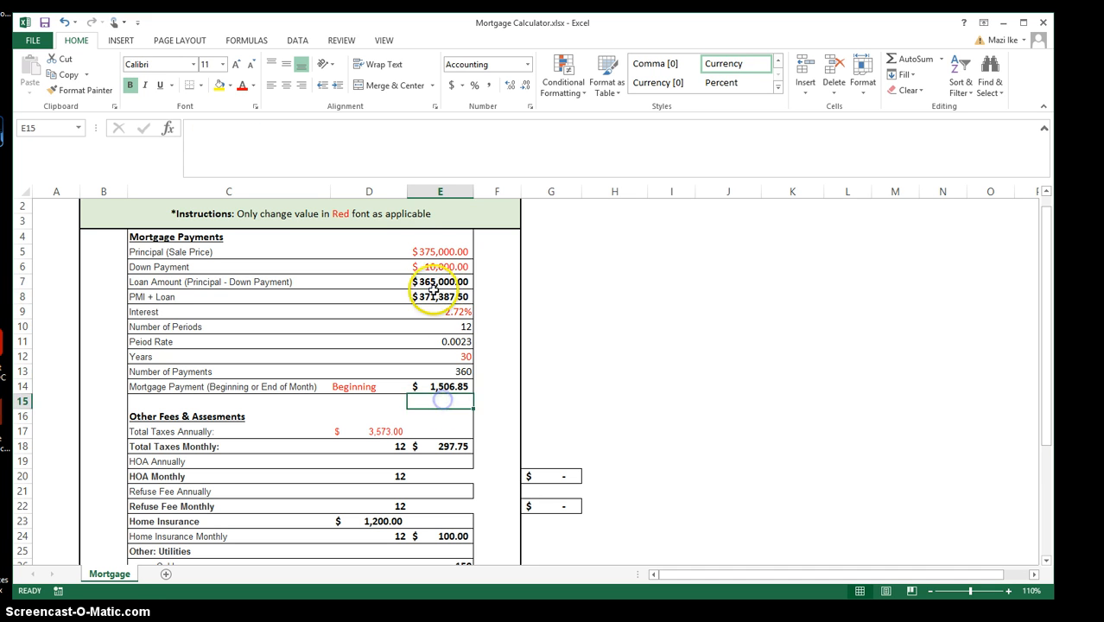
{"action": "left_click", "coordinate": [427, 252]}
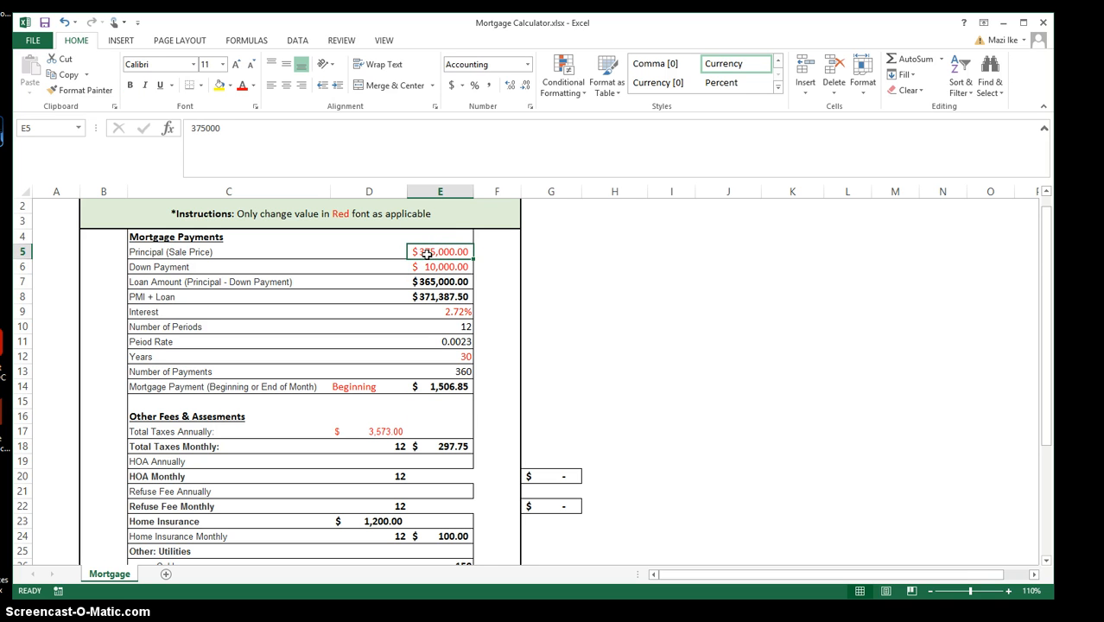
{"action": "left_click", "coordinate": [437, 256]}
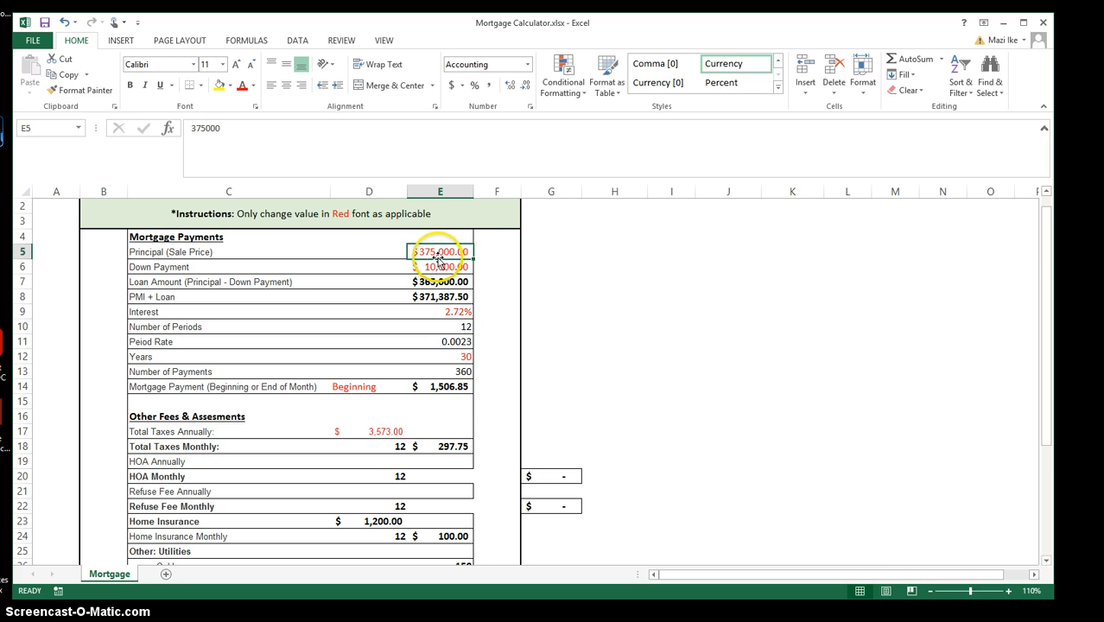
{"action": "left_click", "coordinate": [433, 269]}
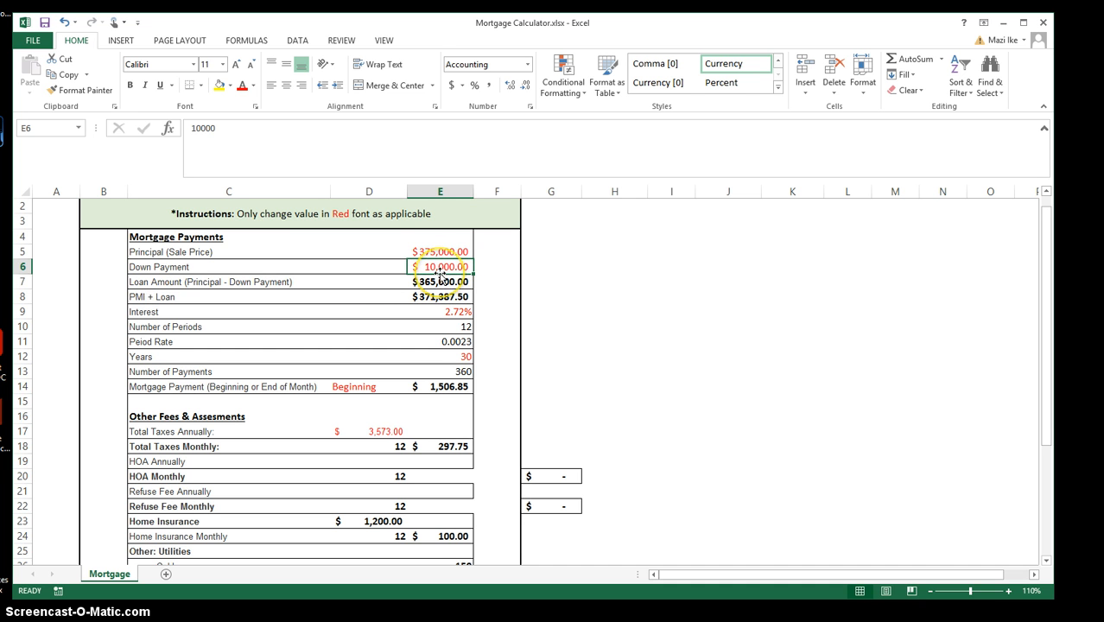
Highlight PMI in the PMI + Loan label and inspect that row's amount, leaving the contents unedited
{"action": "double_click", "coordinate": [144, 298]}
{"action": "left_click_drag", "start_coordinate": [145, 297], "coordinate": [127, 298]}
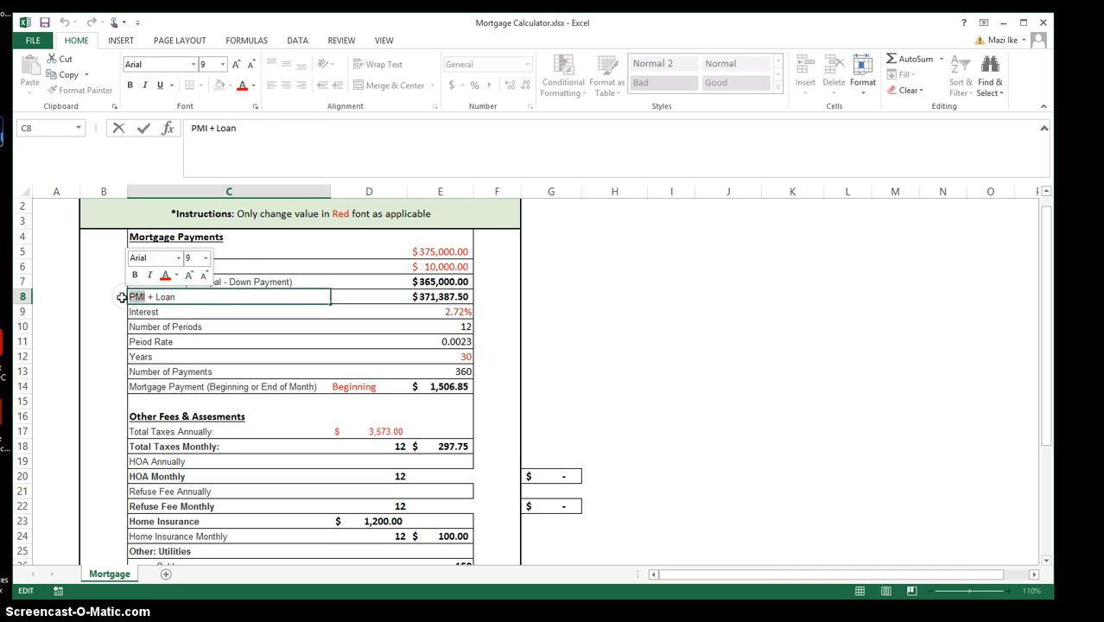
{"action": "key", "text": "Return"}
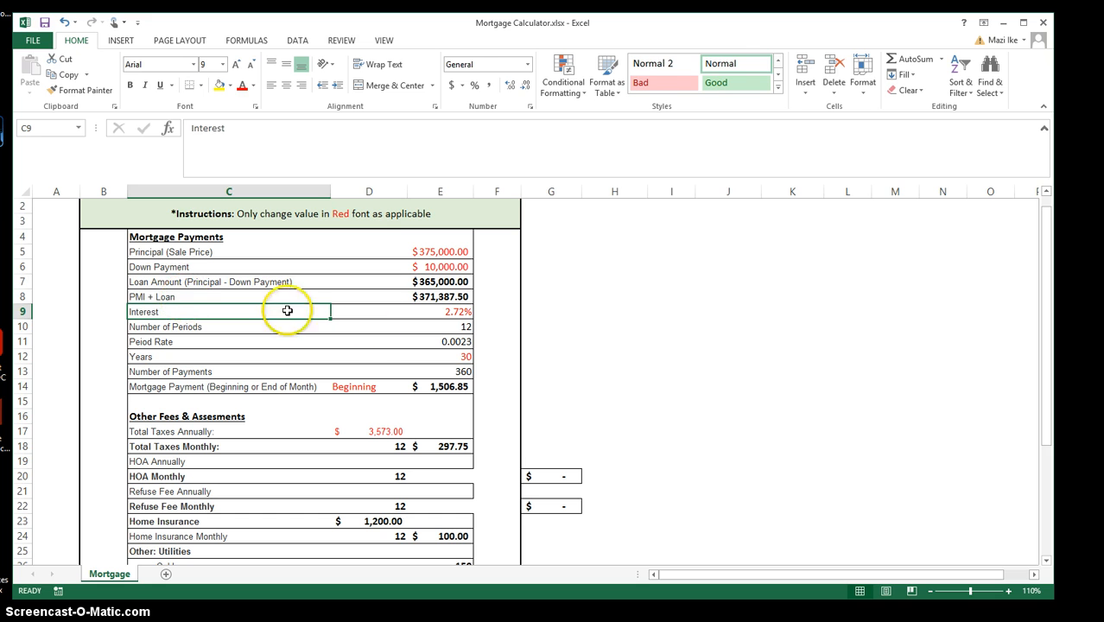
{"action": "left_click", "coordinate": [424, 298]}
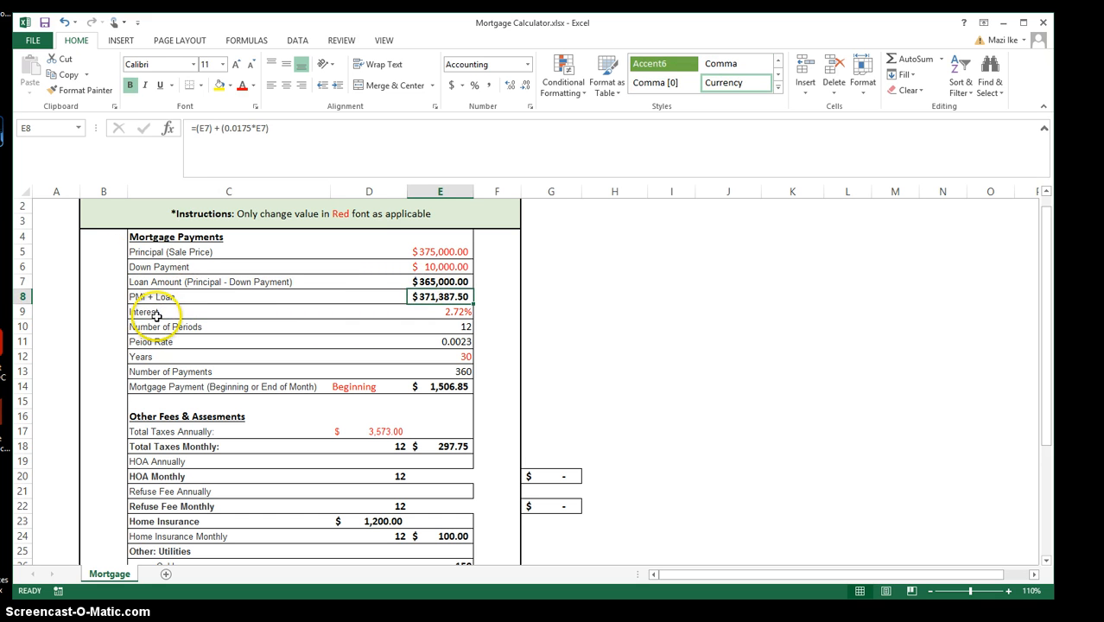
{"action": "left_click", "coordinate": [139, 296]}
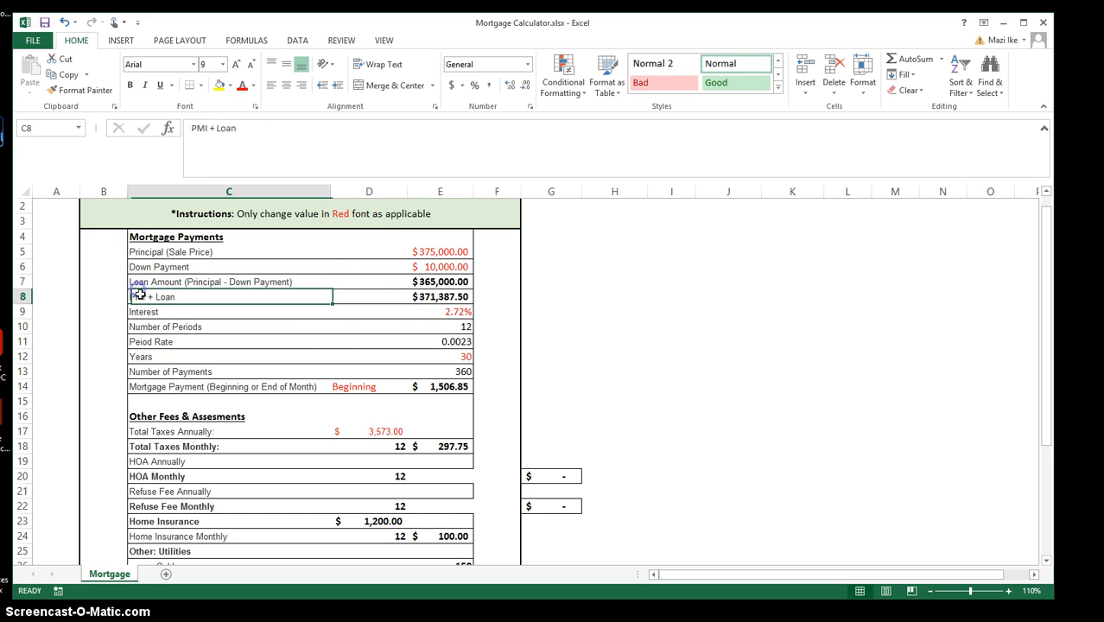
Review the sale price, down payment and loan amount, and highlight the PMI multiplier in the PMI + Loan formula
{"action": "left_click", "coordinate": [431, 267]}
{"action": "left_click", "coordinate": [435, 251]}
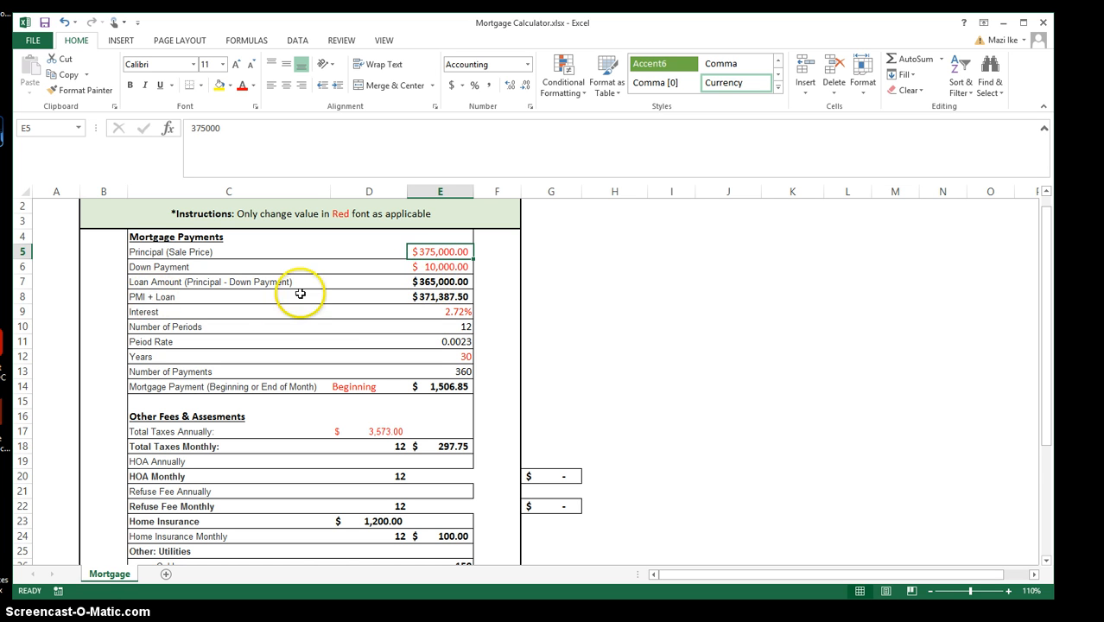
{"action": "left_click", "coordinate": [437, 298]}
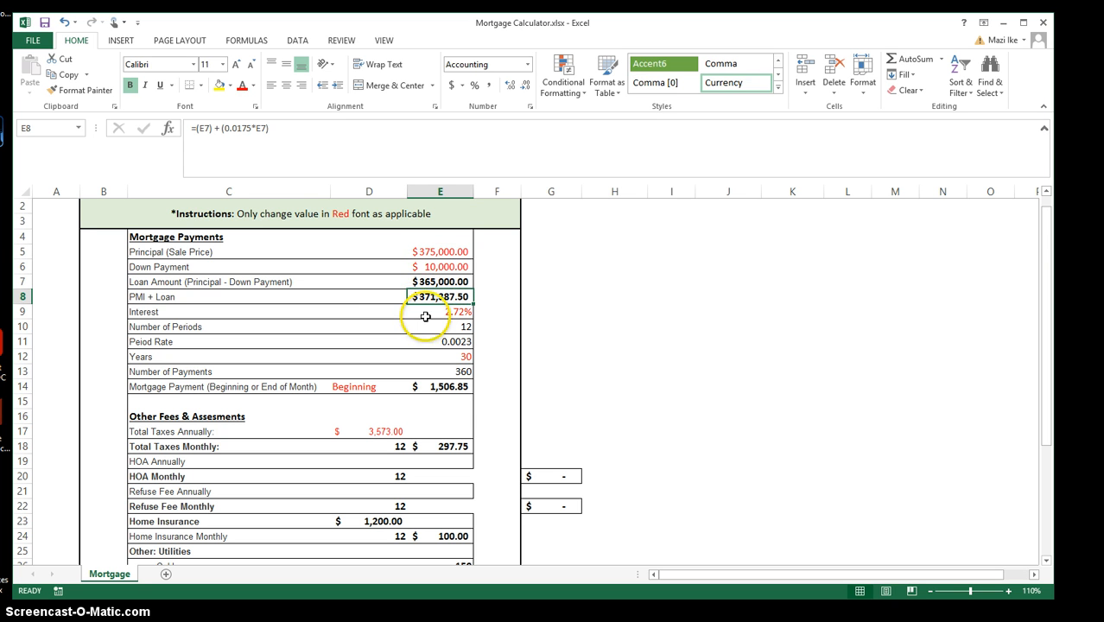
{"action": "left_click", "coordinate": [434, 267]}
{"action": "left_click", "coordinate": [441, 282]}
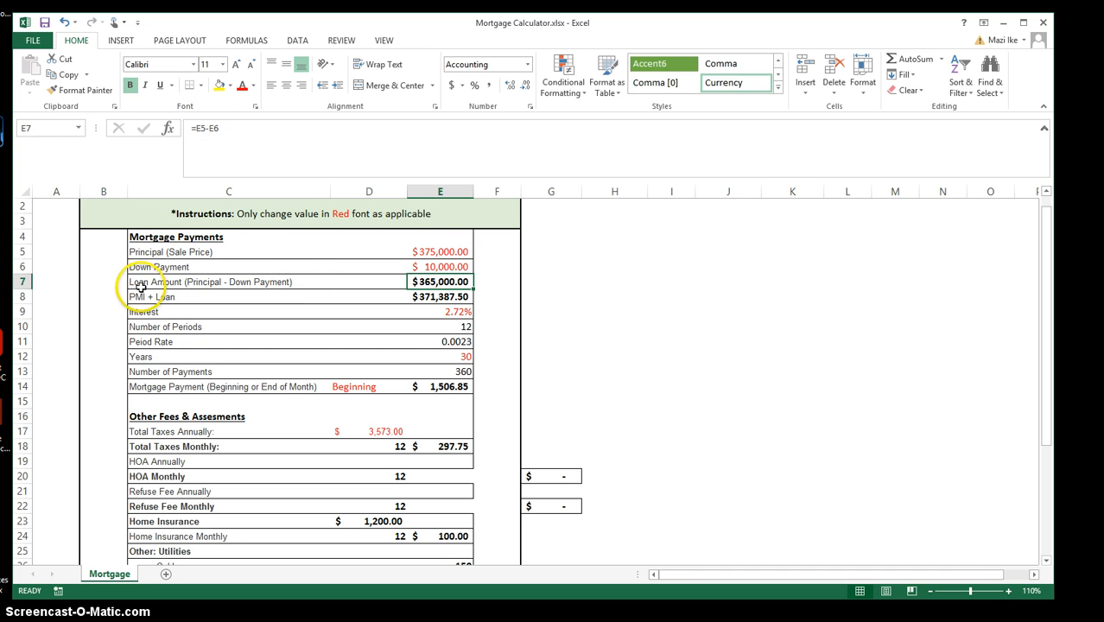
{"action": "left_click", "coordinate": [440, 296]}
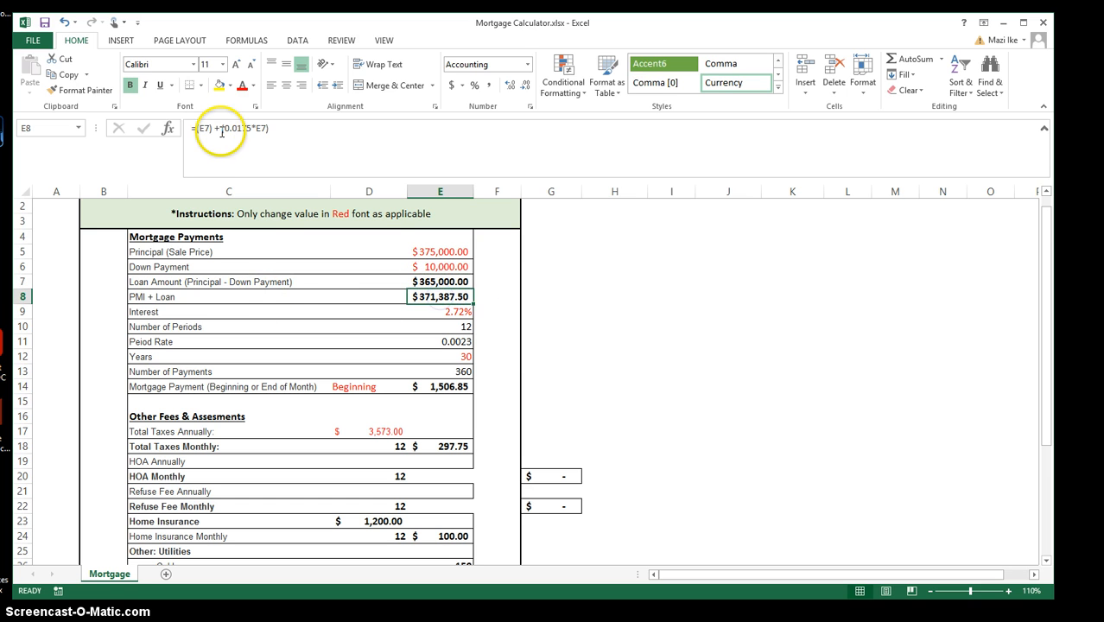
{"action": "left_click_drag", "start_coordinate": [221, 128], "coordinate": [252, 128]}
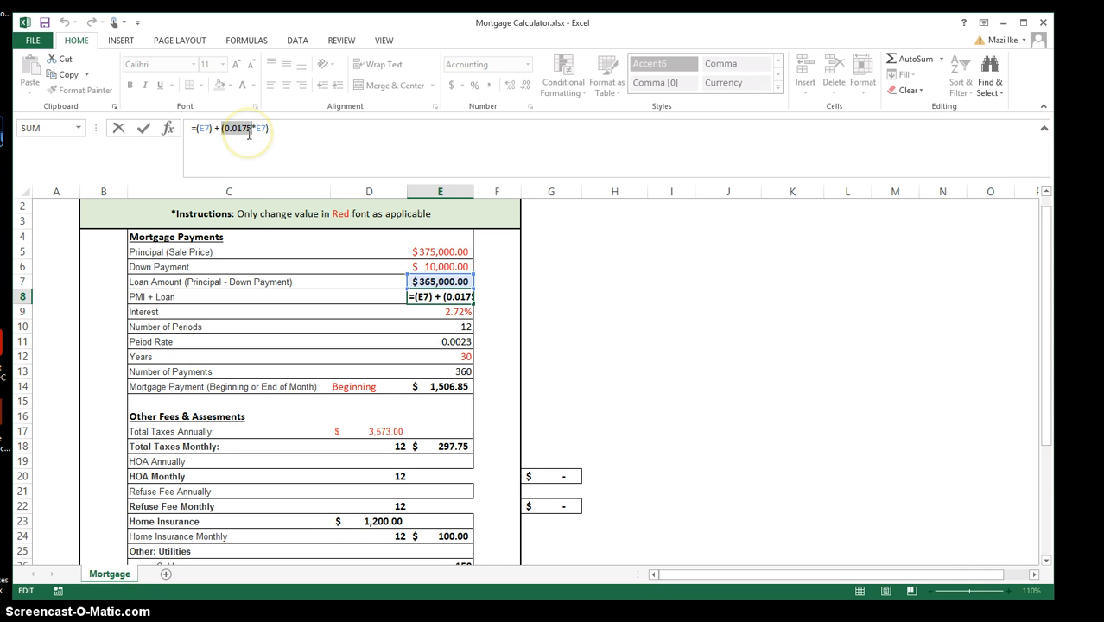
{"action": "key", "text": "Return"}
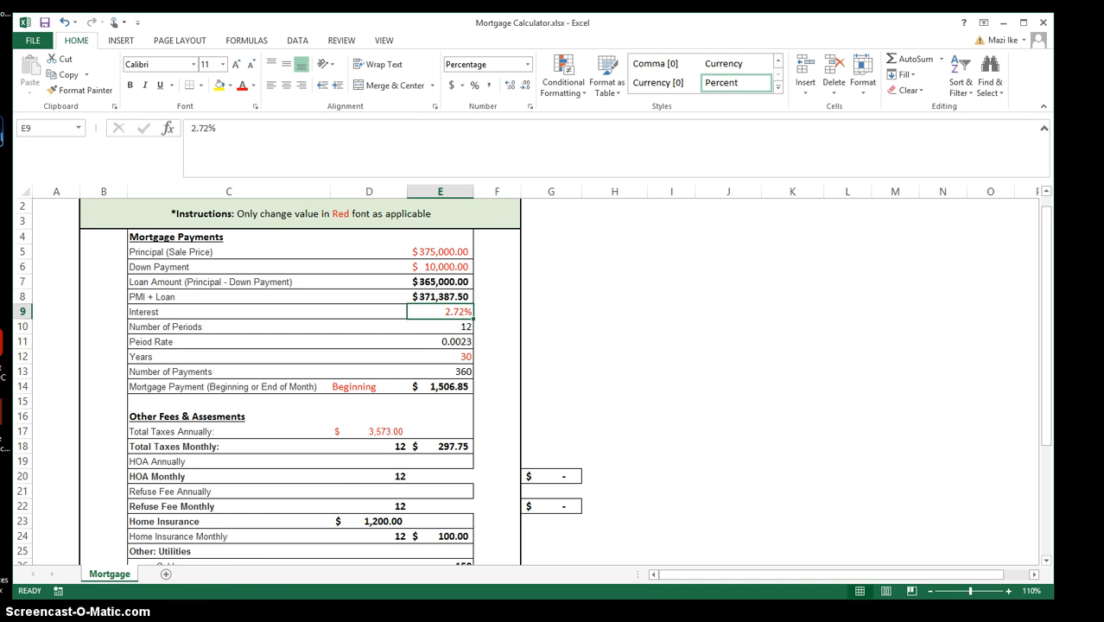
Switch to Chrome, search Google in a new tab for "freddike mac" and open Freddie Mac's Mortgage Rates page
{"action": "left_click", "coordinate": [108, 620]}
{"action": "left_click", "coordinate": [31, 595]}
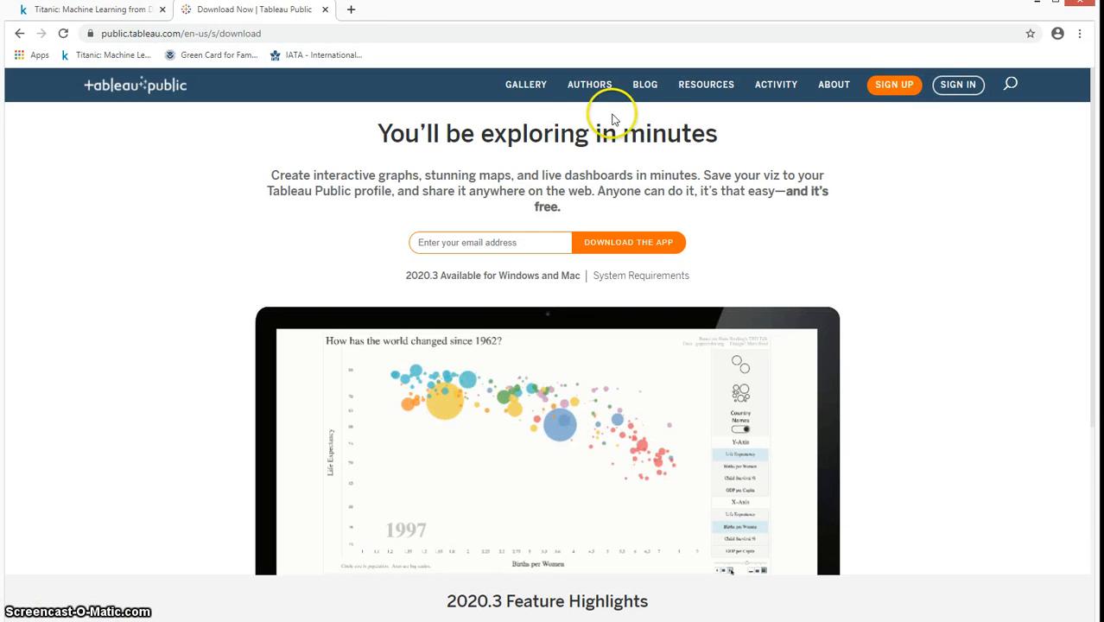
{"action": "left_click", "coordinate": [351, 9]}
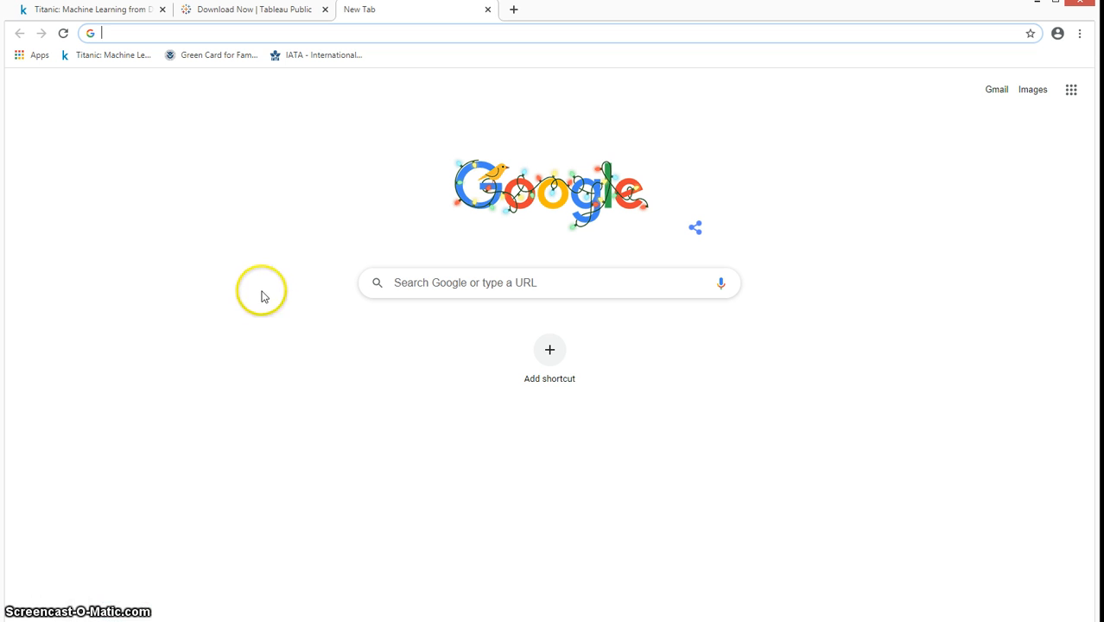
{"action": "left_click", "coordinate": [446, 283]}
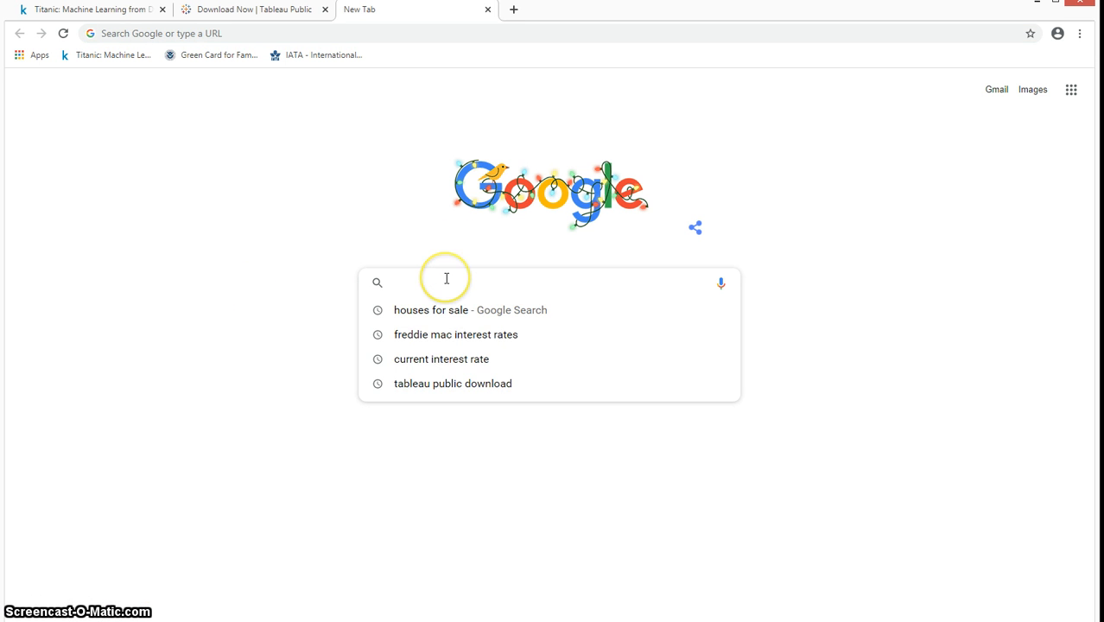
{"action": "type", "text": "fre"}
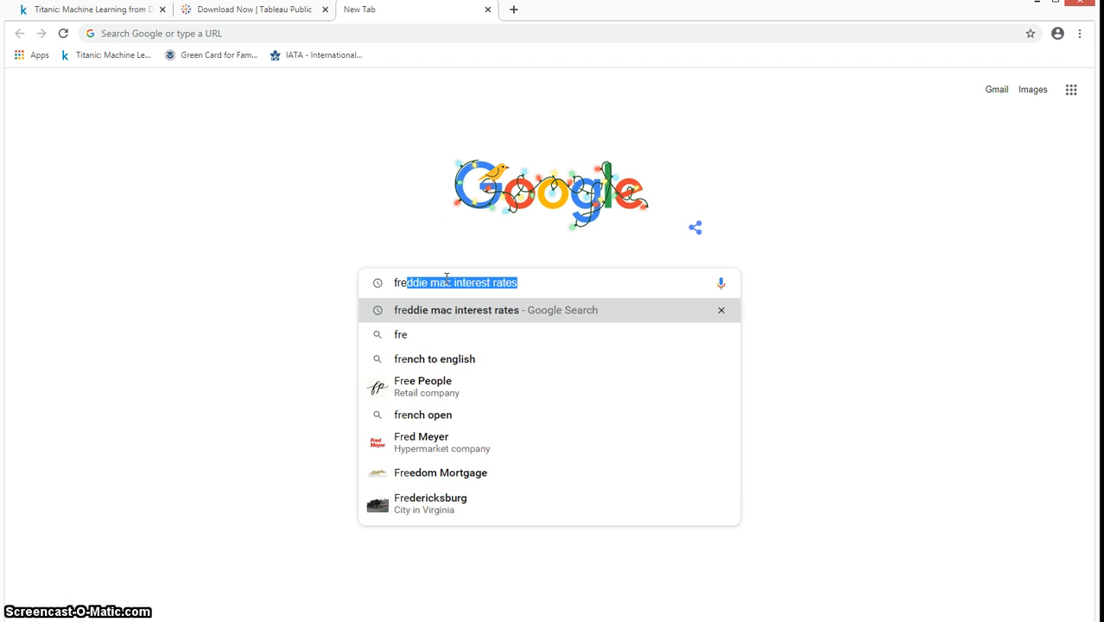
{"action": "type", "text": "ddike mac"}
{"action": "key", "text": "Return"}
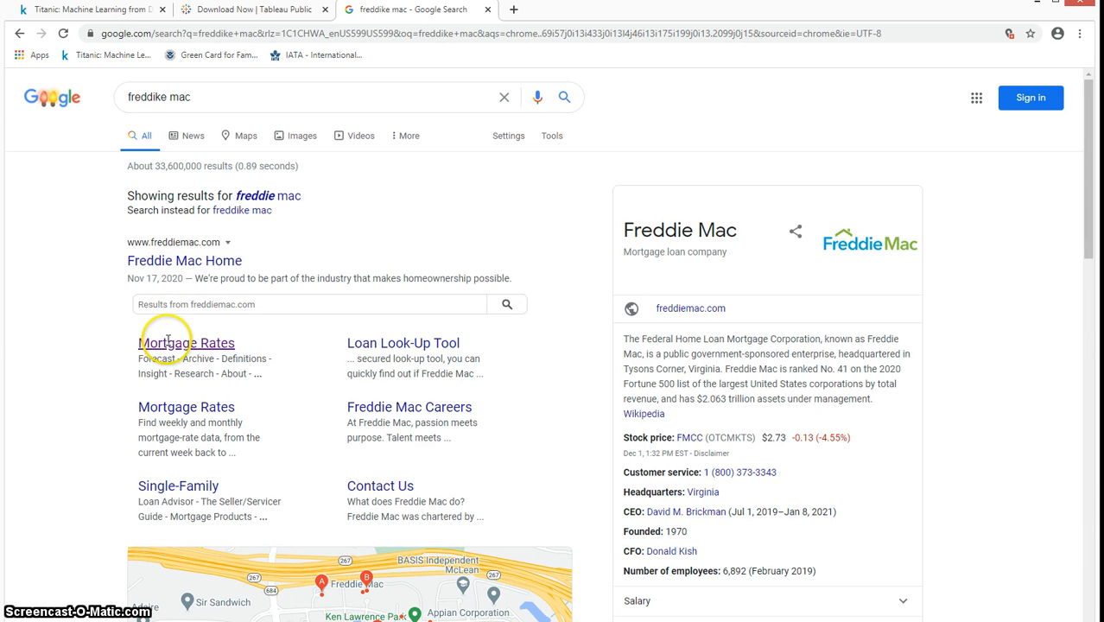
{"action": "left_click", "coordinate": [156, 343]}
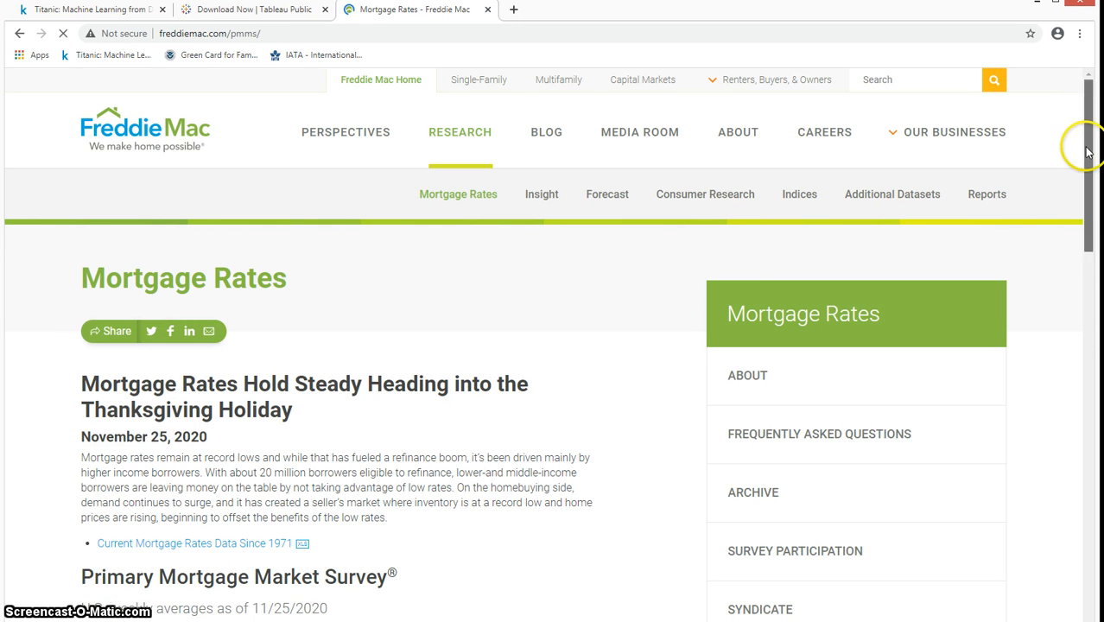
Examine the 30-Yr FRM average rate in the Primary Mortgage Market Survey
{"action": "scroll", "coordinate": [1085, 277], "scroll_direction": "down", "scroll_amount": 3}
{"action": "scroll", "coordinate": [1081, 303], "scroll_direction": "down", "scroll_amount": 1}
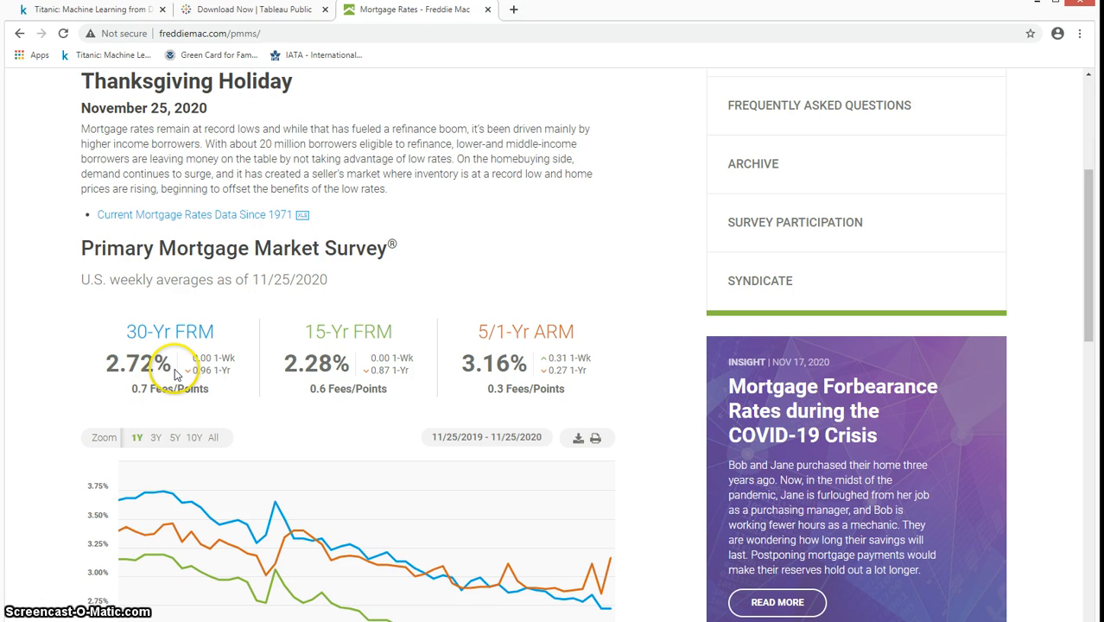
{"action": "double_click", "coordinate": [126, 364]}
{"action": "left_click", "coordinate": [279, 398]}
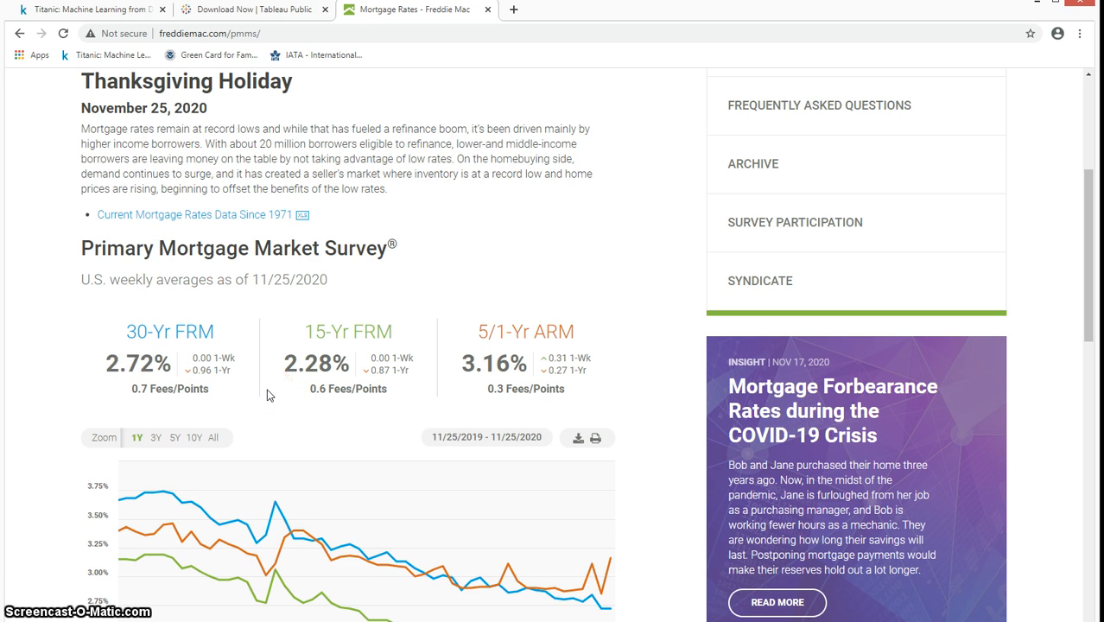
{"action": "left_click", "coordinate": [153, 357]}
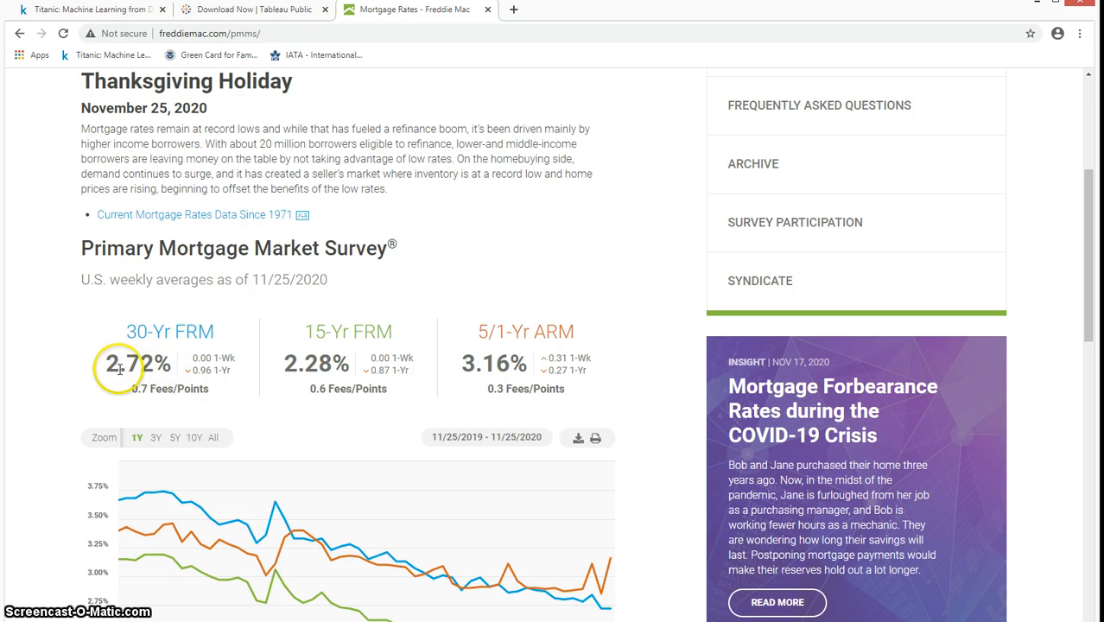
Return to the Excel mortgage calculator and inspect the Number of Periods, period rate formula and Years cells
{"action": "left_click", "coordinate": [1035, 8]}
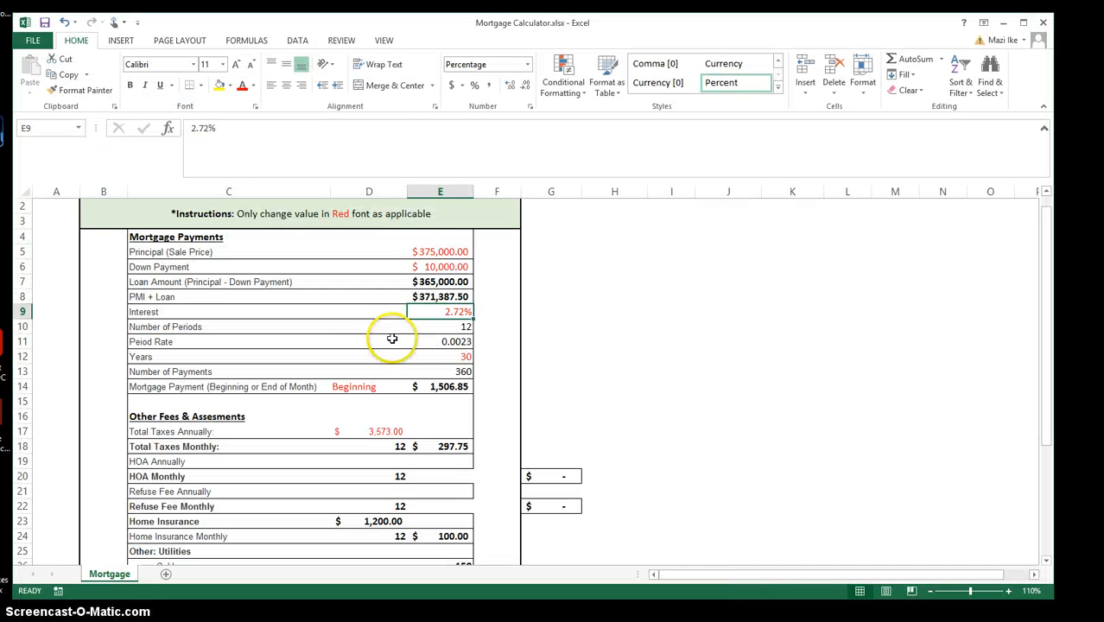
{"action": "left_click", "coordinate": [393, 339]}
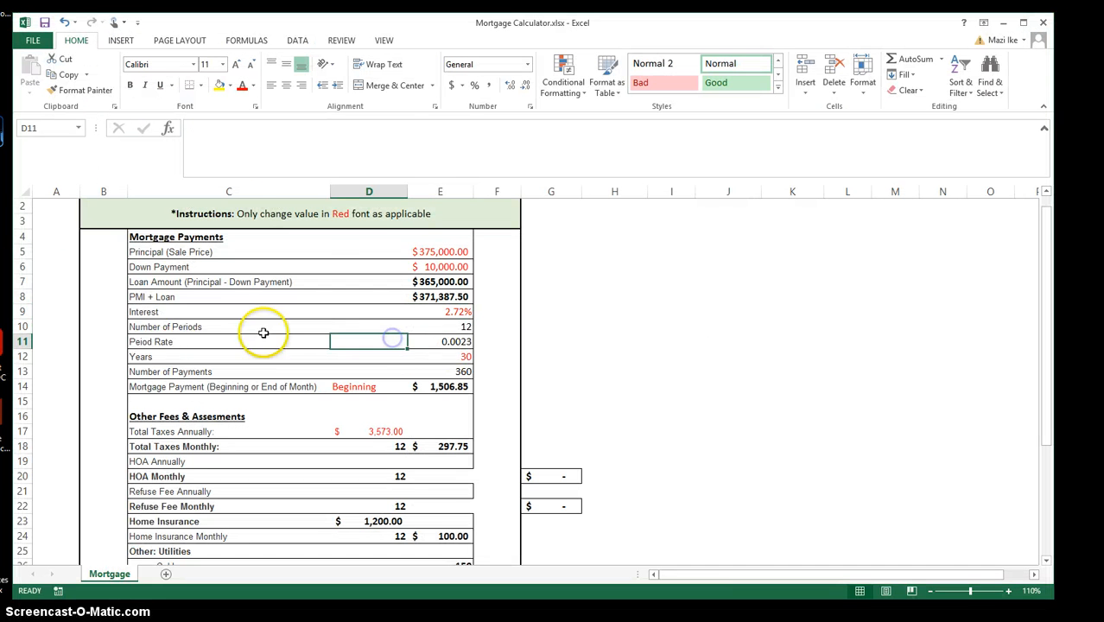
{"action": "left_click", "coordinate": [467, 328]}
{"action": "left_click", "coordinate": [458, 343]}
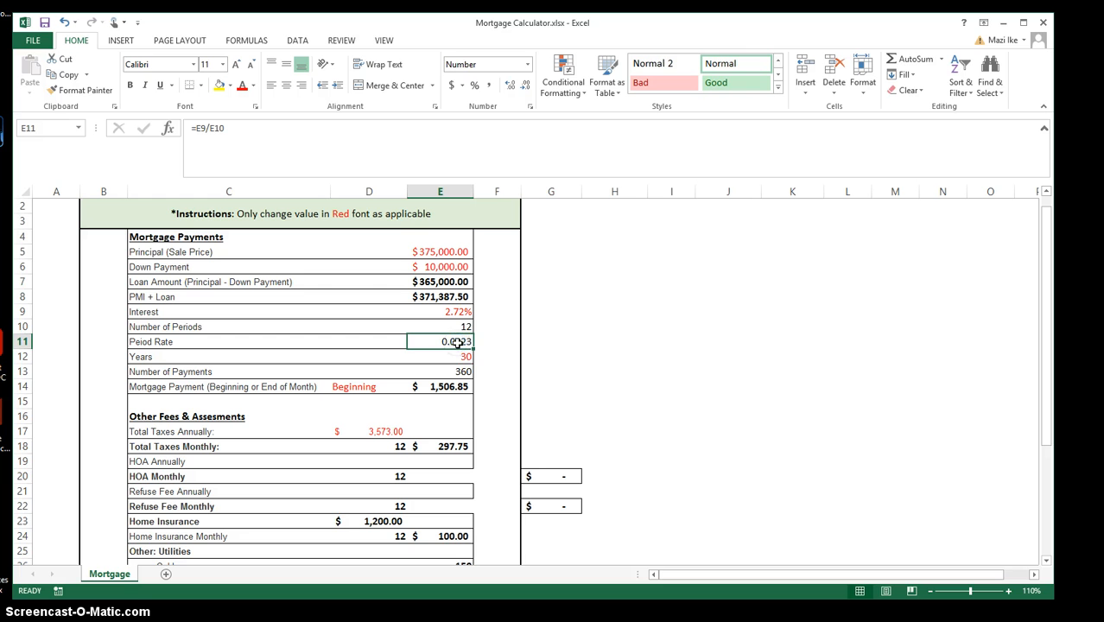
{"action": "left_click", "coordinate": [452, 357]}
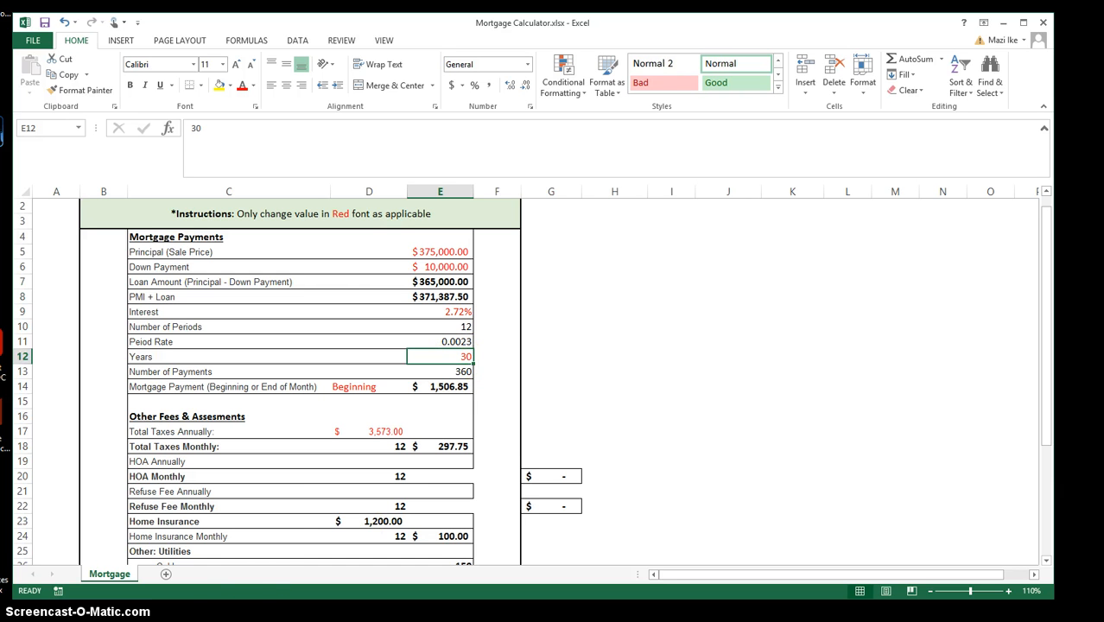
Switch to the other Chrome window showing Freddie Mac's Mortgage Rates and compare the 15-Yr FRM and 30-Yr FRM rates
{"action": "left_click", "coordinate": [246, 619]}
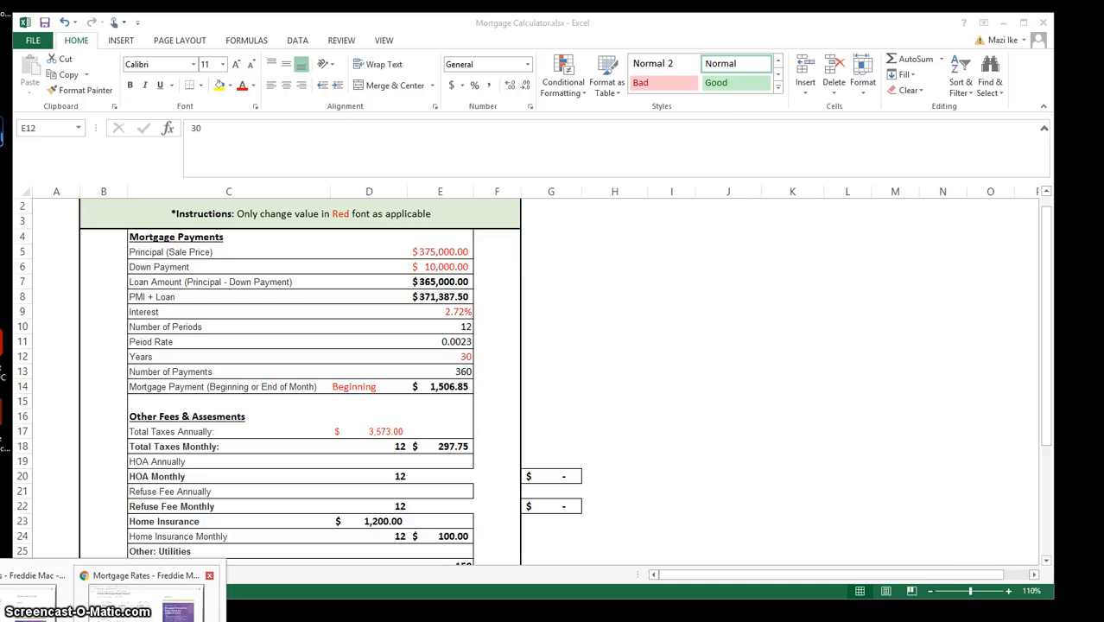
{"action": "left_click", "coordinate": [143, 609]}
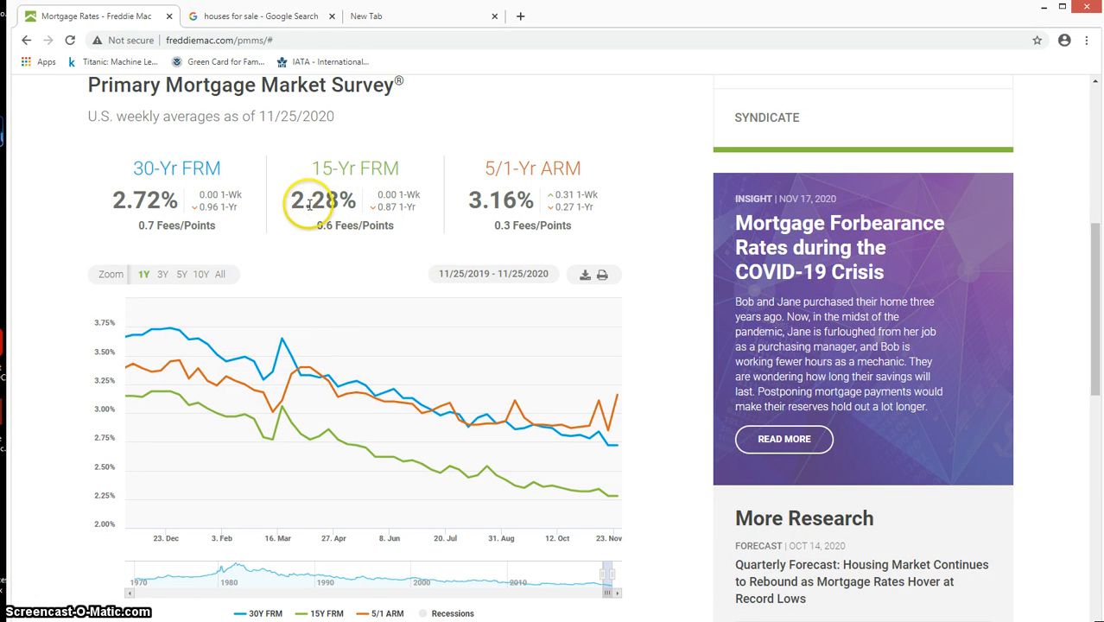
{"action": "double_click", "coordinate": [342, 199]}
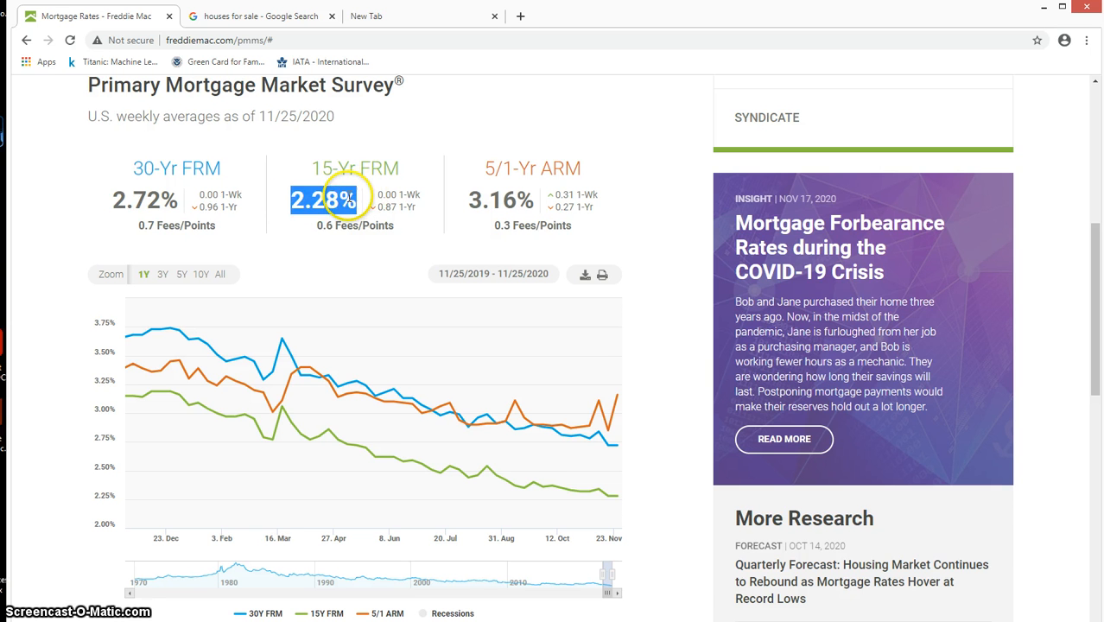
{"action": "left_click", "coordinate": [149, 202]}
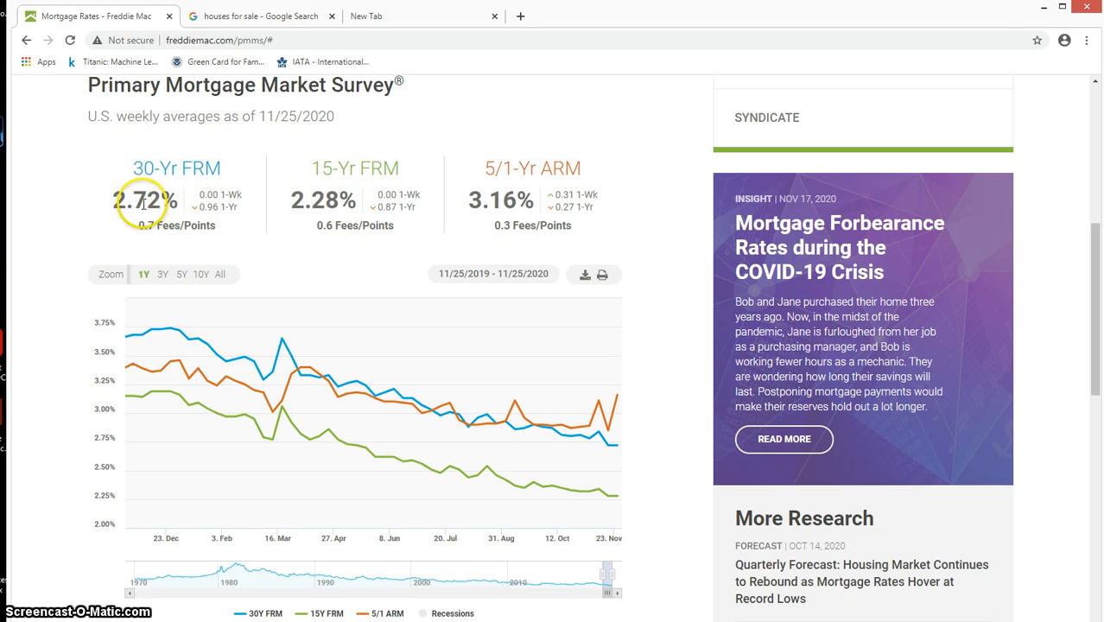
Switch back to the Excel mortgage calculator and review the Mortgage Payment formula and the cells from Interest to Number of Payments
{"action": "left_click", "coordinate": [1037, 7]}
{"action": "left_click", "coordinate": [437, 386]}
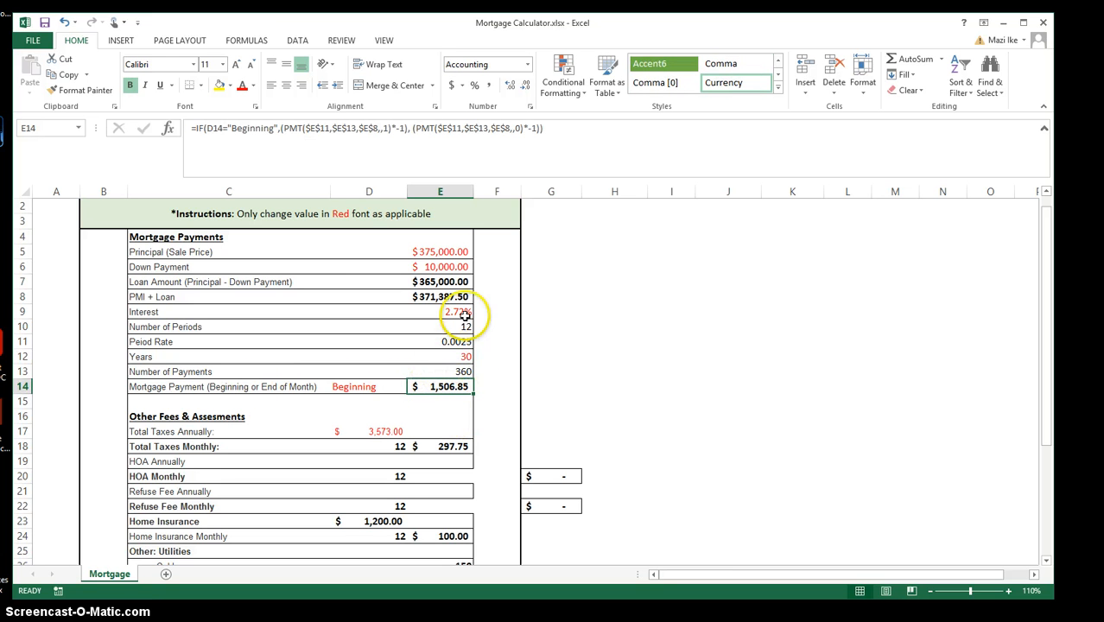
{"action": "left_click_drag", "start_coordinate": [464, 318], "coordinate": [454, 371]}
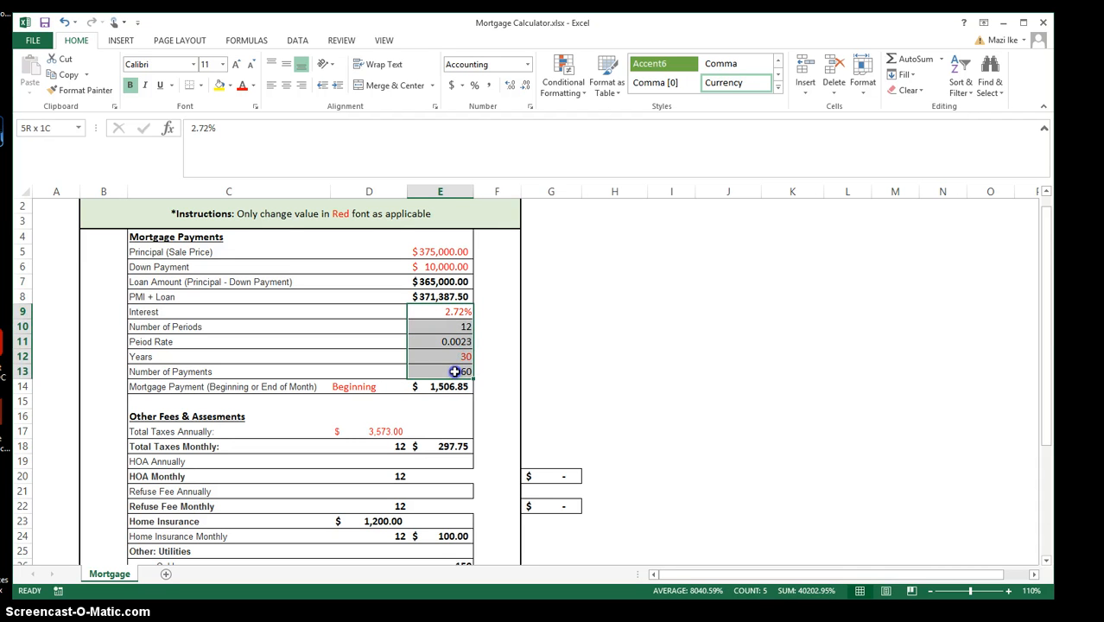
Enter the formula =PMT(E9/12, 30*12, E8, , 1) in cell G14, beside the Mortgage Payment row
{"action": "left_click", "coordinate": [538, 386]}
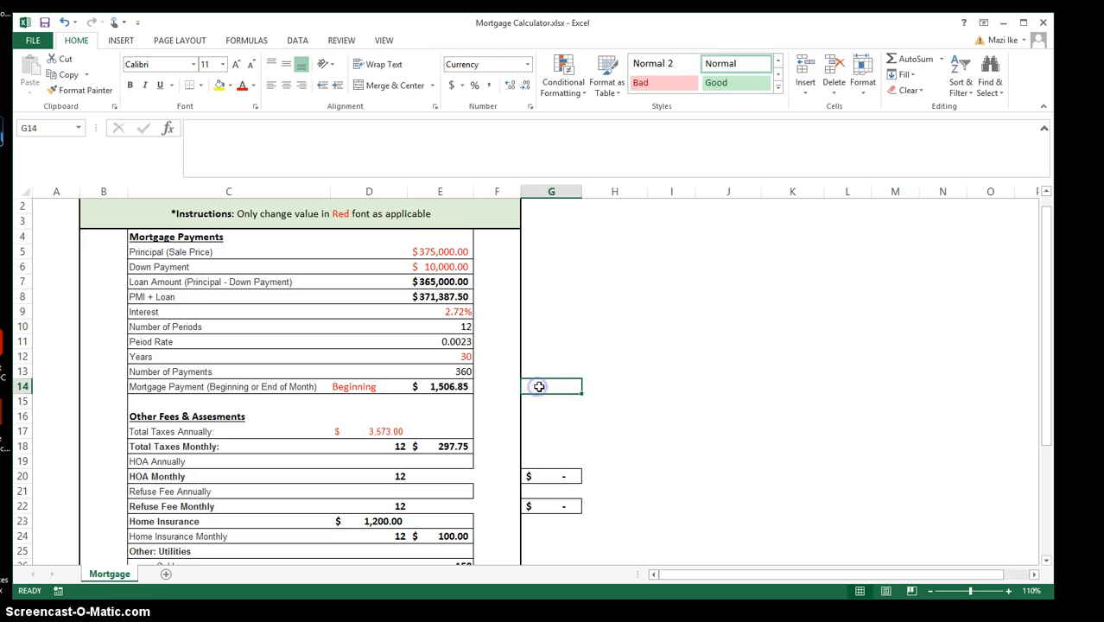
{"action": "type", "text": "=PM"}
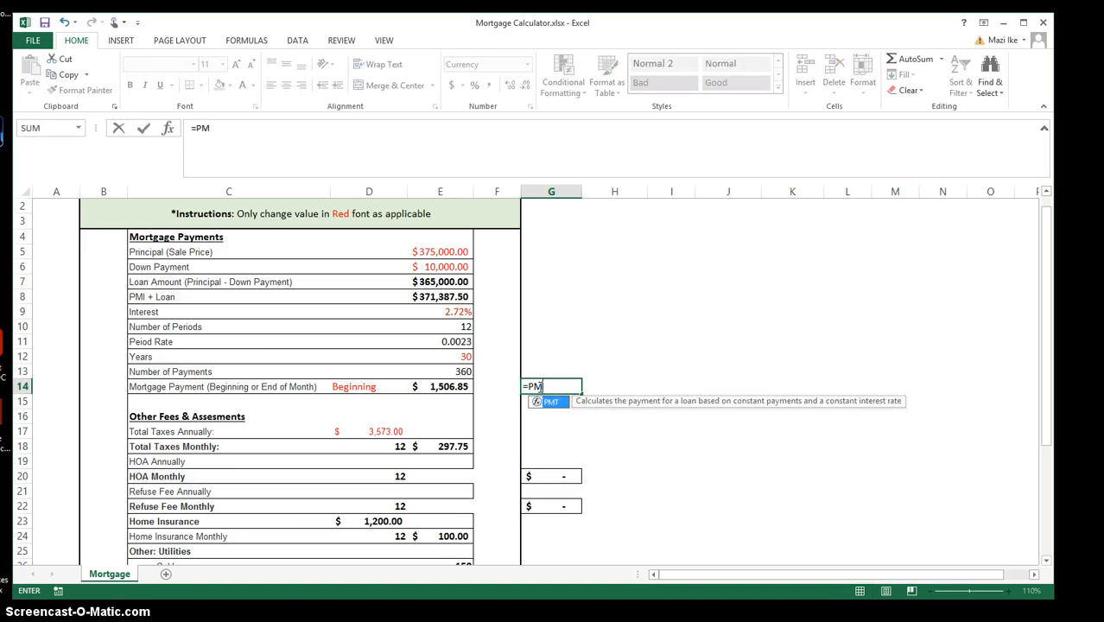
{"action": "type", "text": "T("}
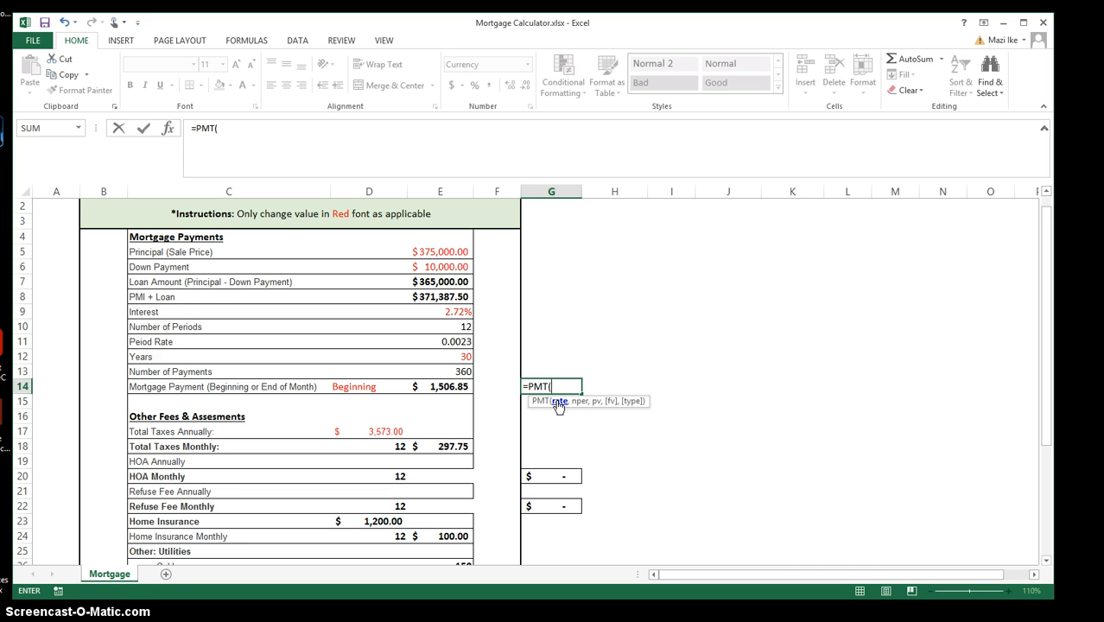
{"action": "left_click", "coordinate": [459, 313]}
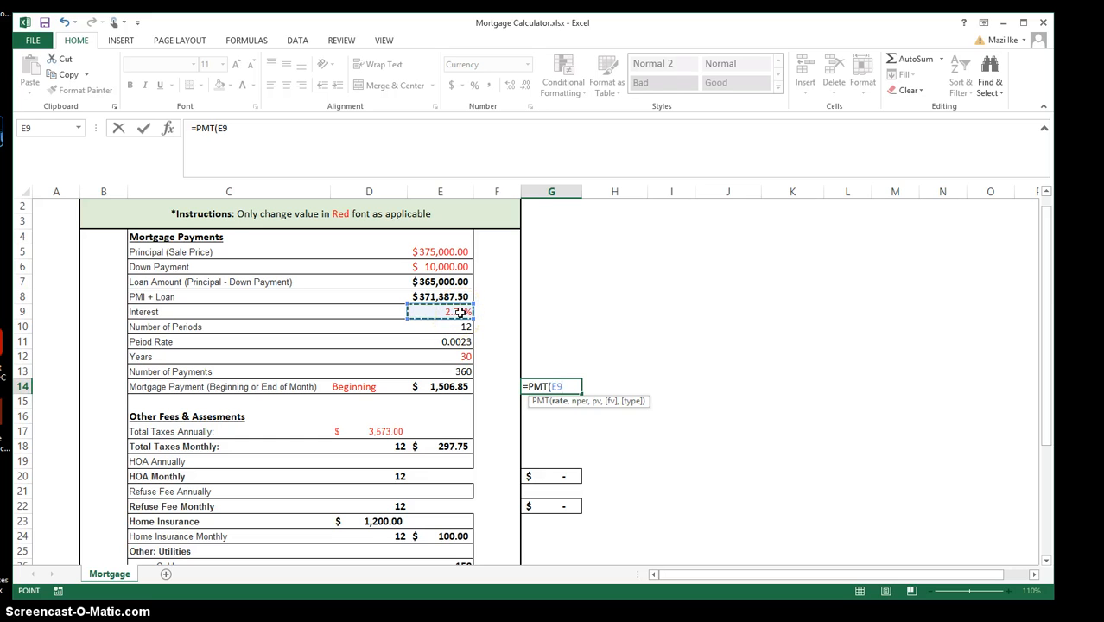
{"action": "type", "text": "/12, 30*12"}
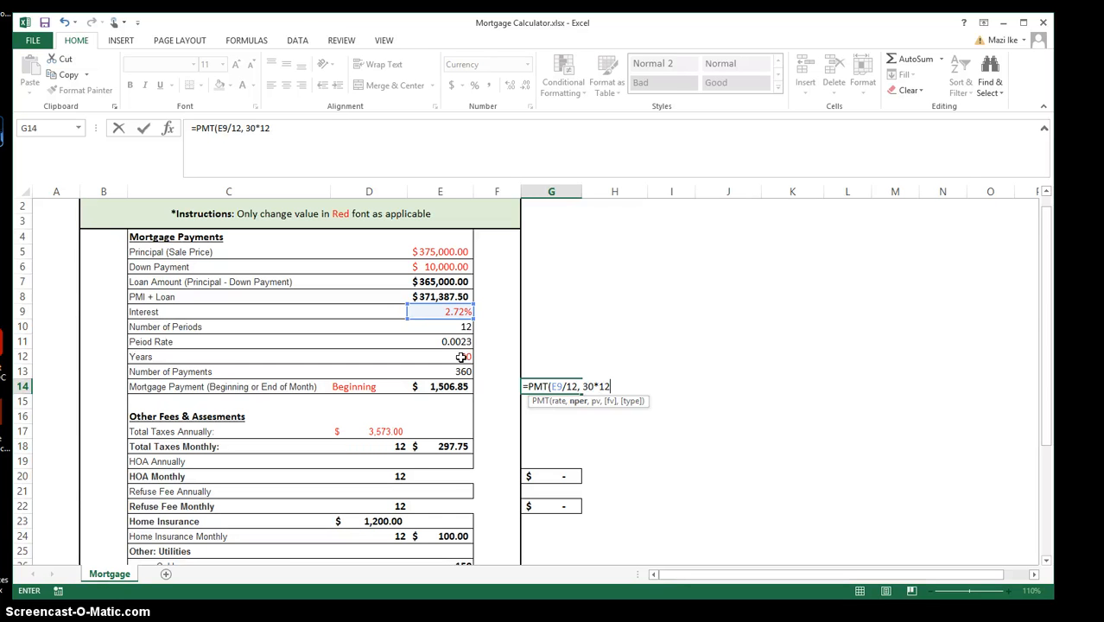
{"action": "type", "text": ","}
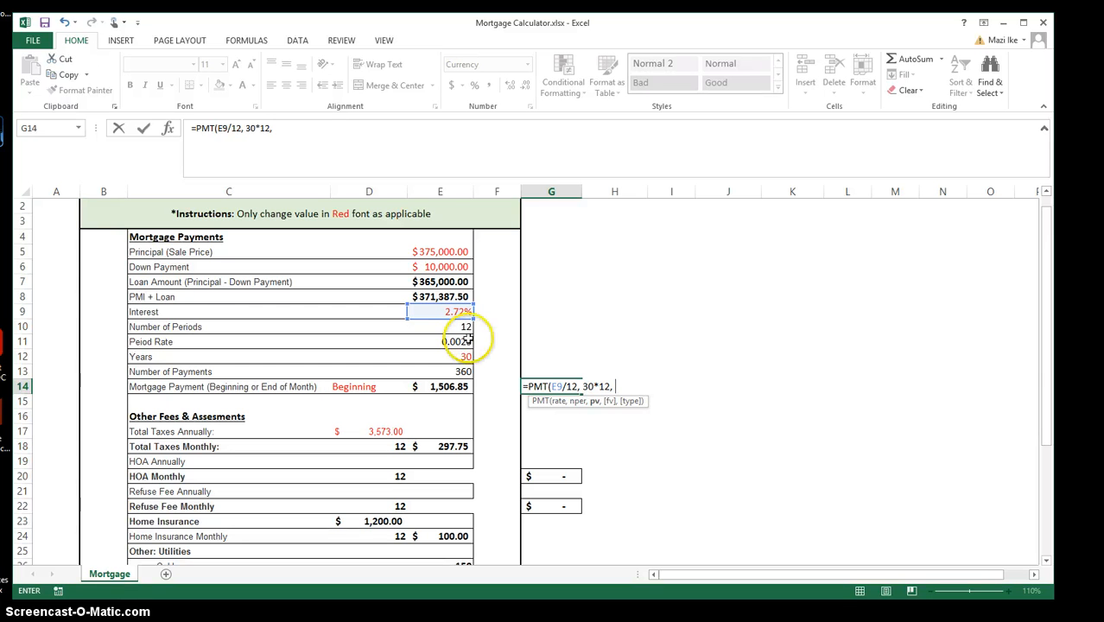
{"action": "left_click", "coordinate": [453, 295]}
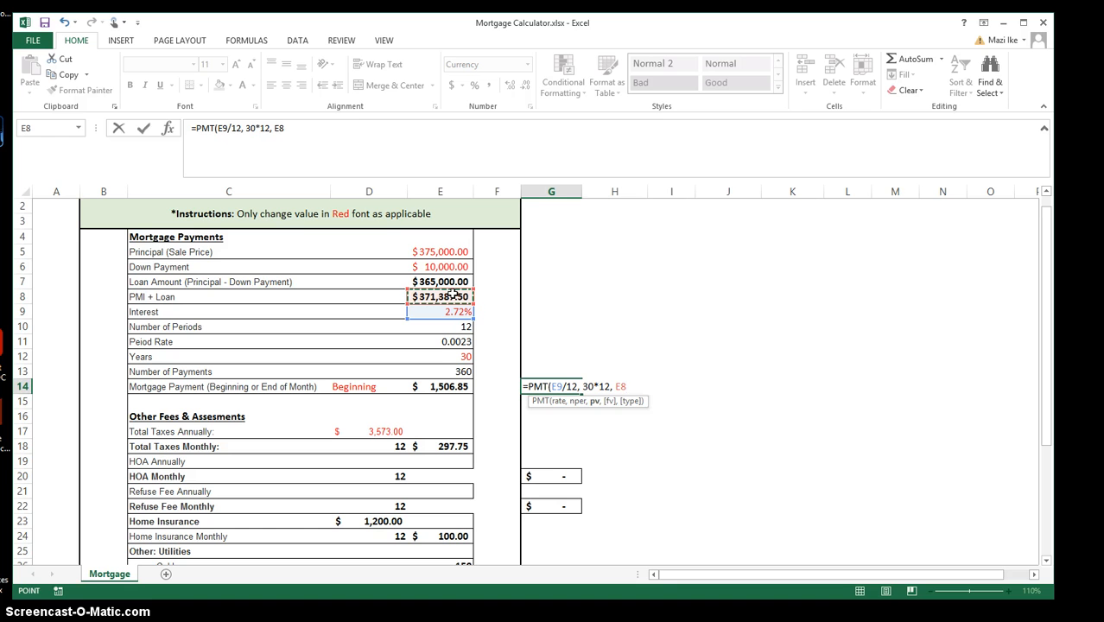
{"action": "type", "text": ", ,"}
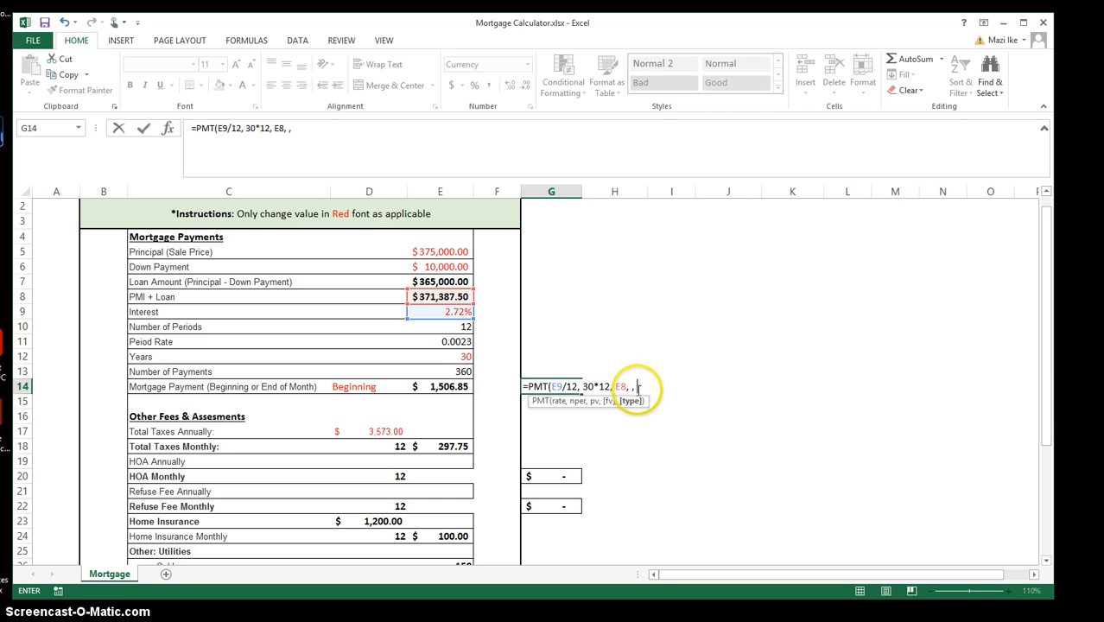
{"action": "type", "text": "1"}
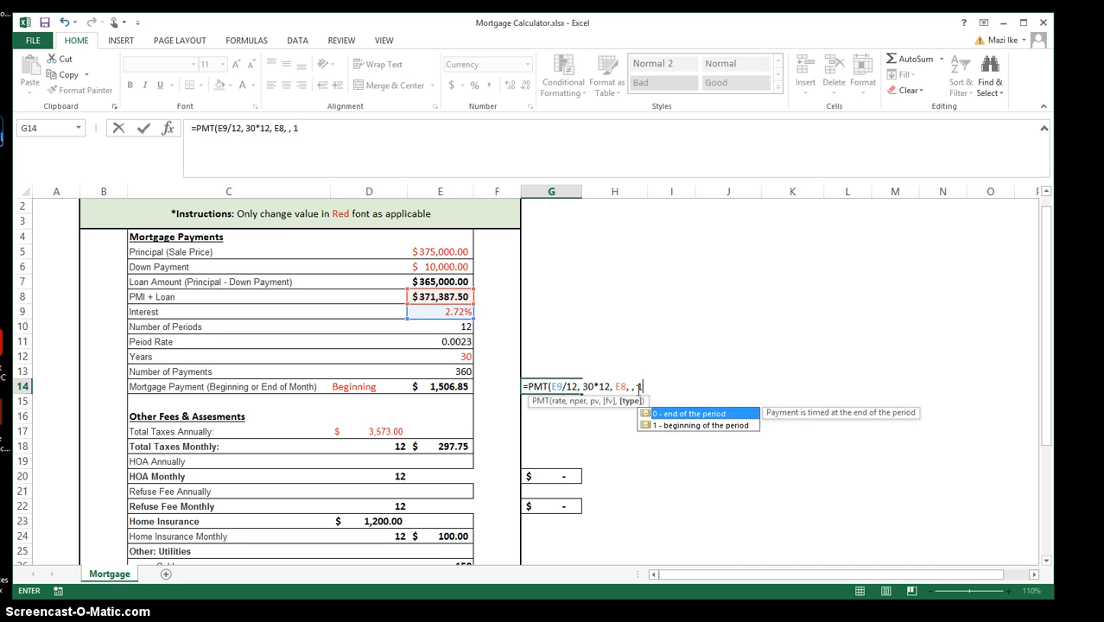
{"action": "type", "text": ")"}
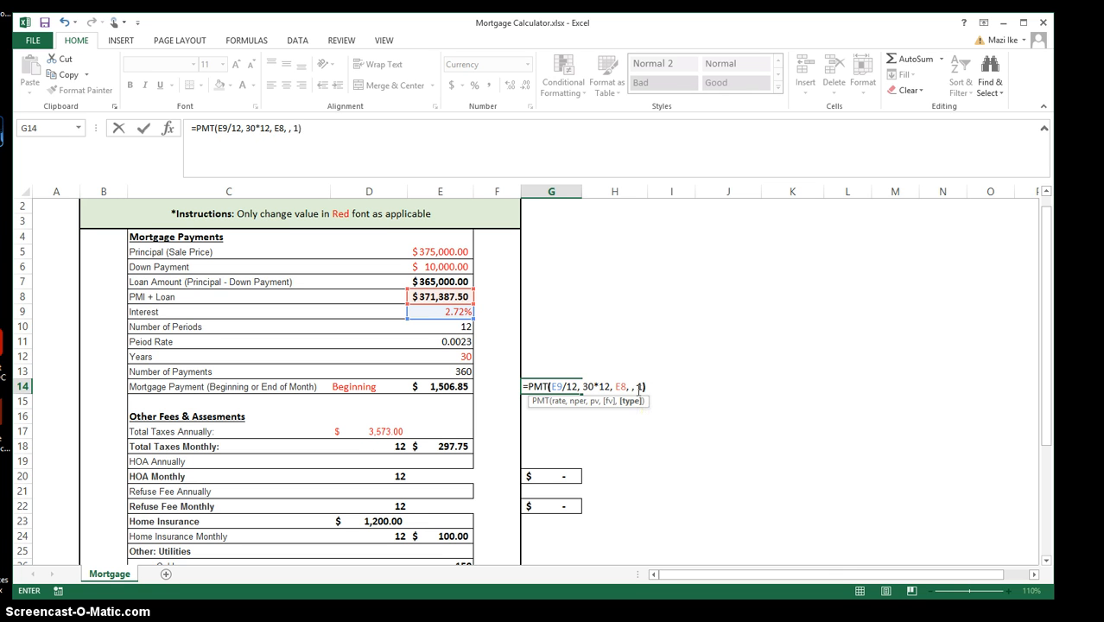
{"action": "key", "text": "Return"}
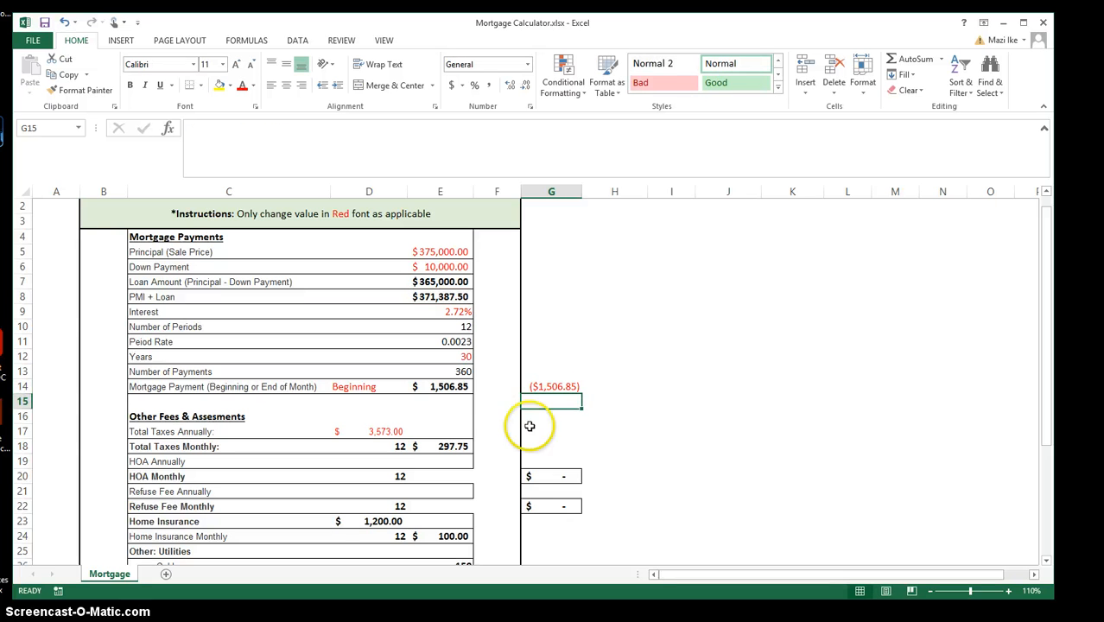
Compare the Mortgage Payment formula in E14 with the PMT formula in G14
{"action": "left_click", "coordinate": [453, 387]}
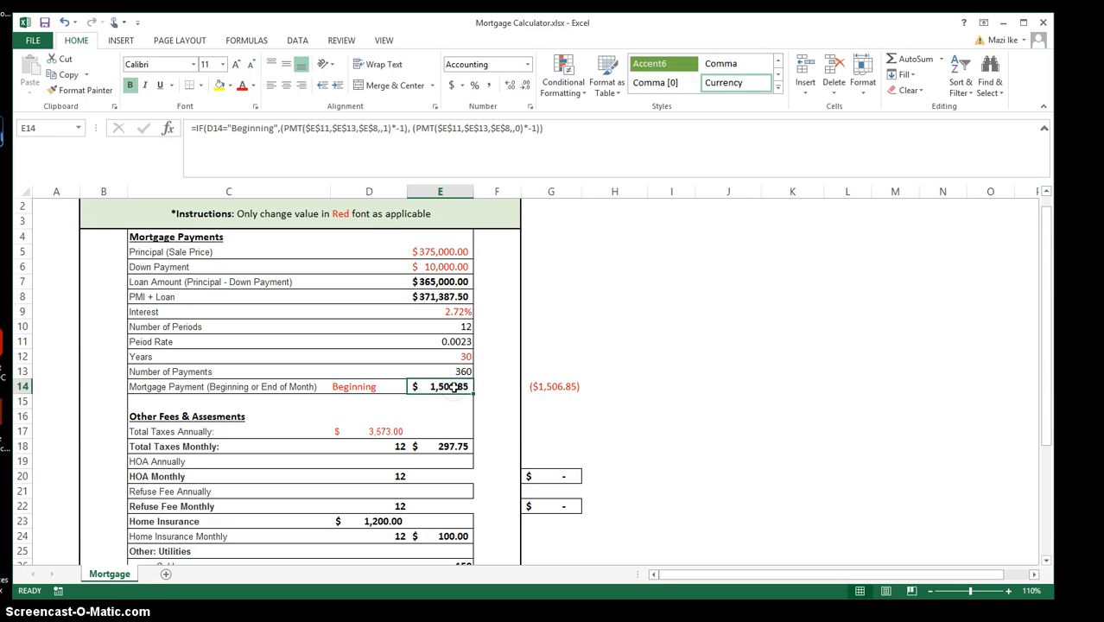
{"action": "left_click", "coordinate": [439, 417]}
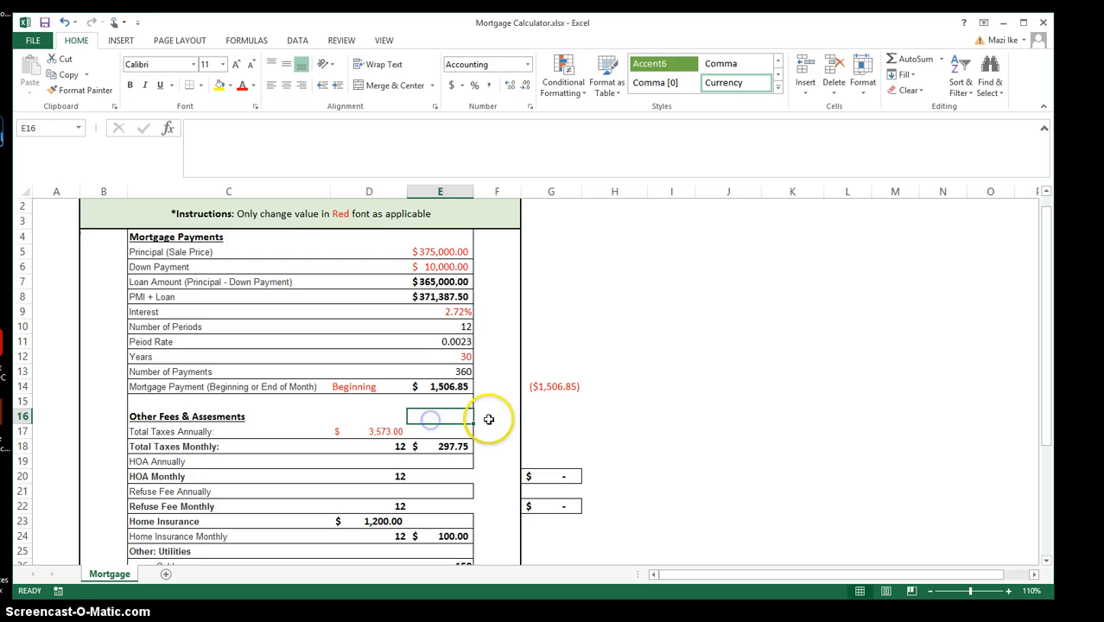
{"action": "left_click", "coordinate": [560, 384]}
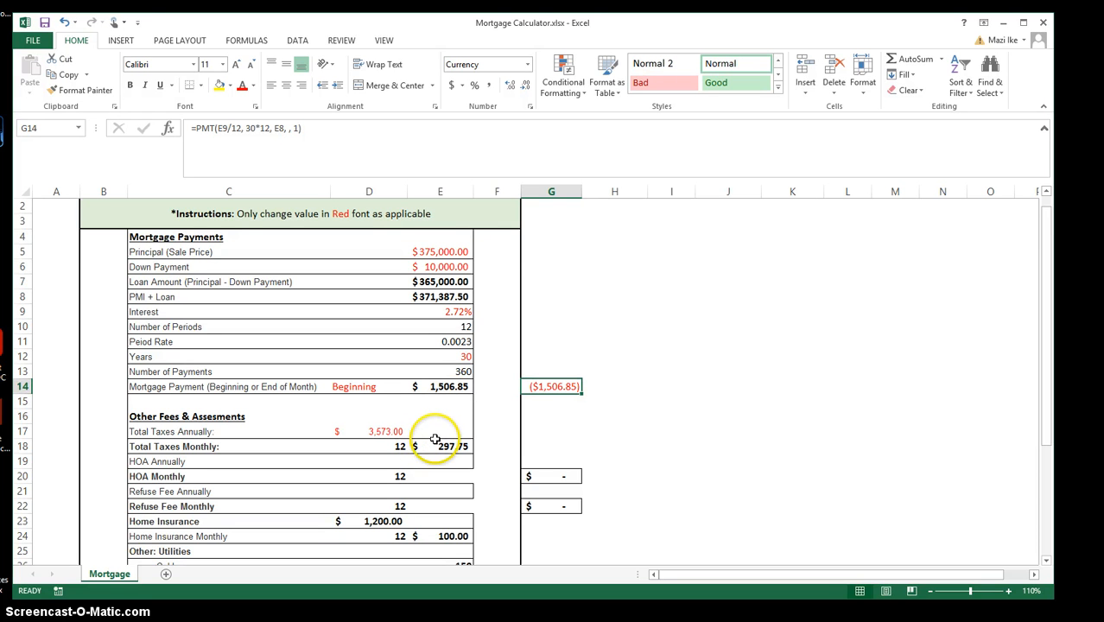
{"action": "left_click", "coordinate": [439, 388]}
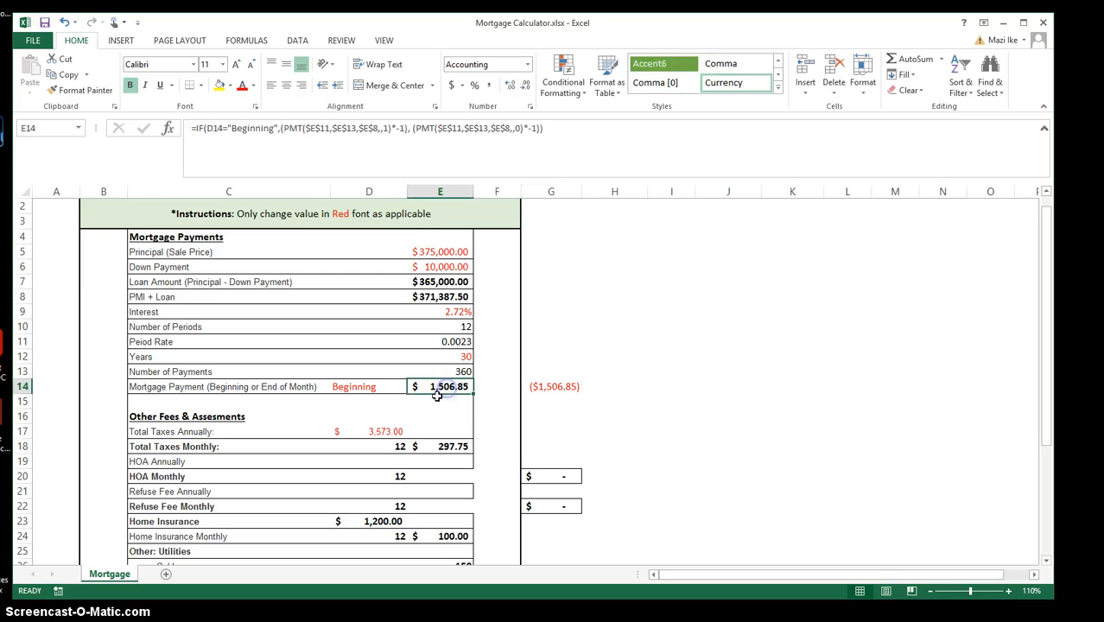
Inspect the Total Taxes Annually input and the Total Taxes Monthly formula under Other Fees & Assesments
{"action": "left_click_drag", "start_coordinate": [1043, 292], "coordinate": [1039, 330]}
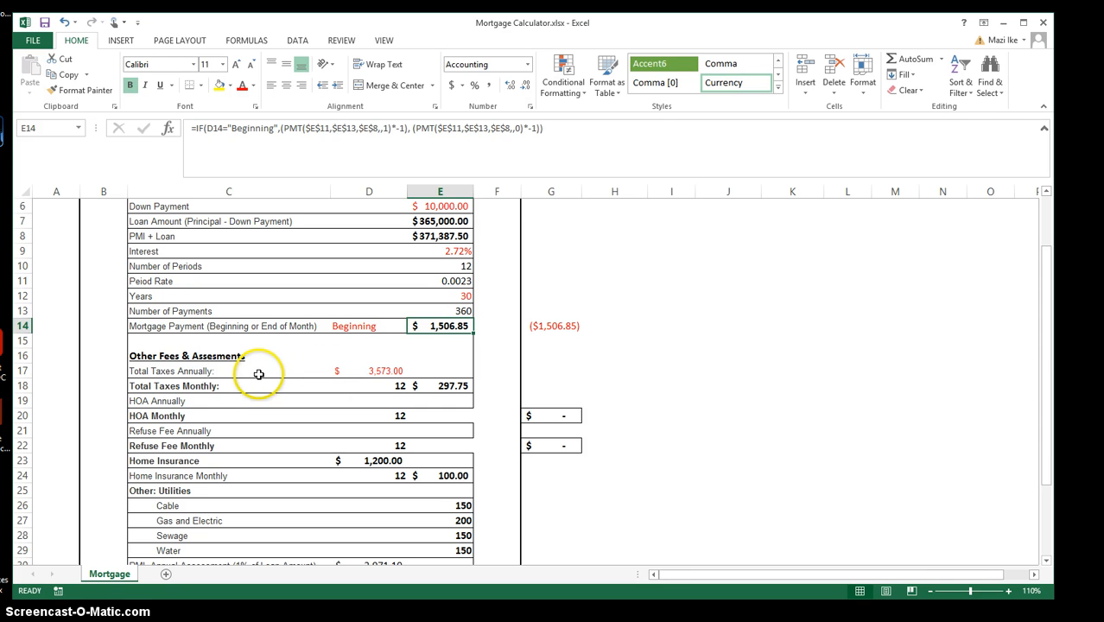
{"action": "left_click", "coordinate": [195, 374]}
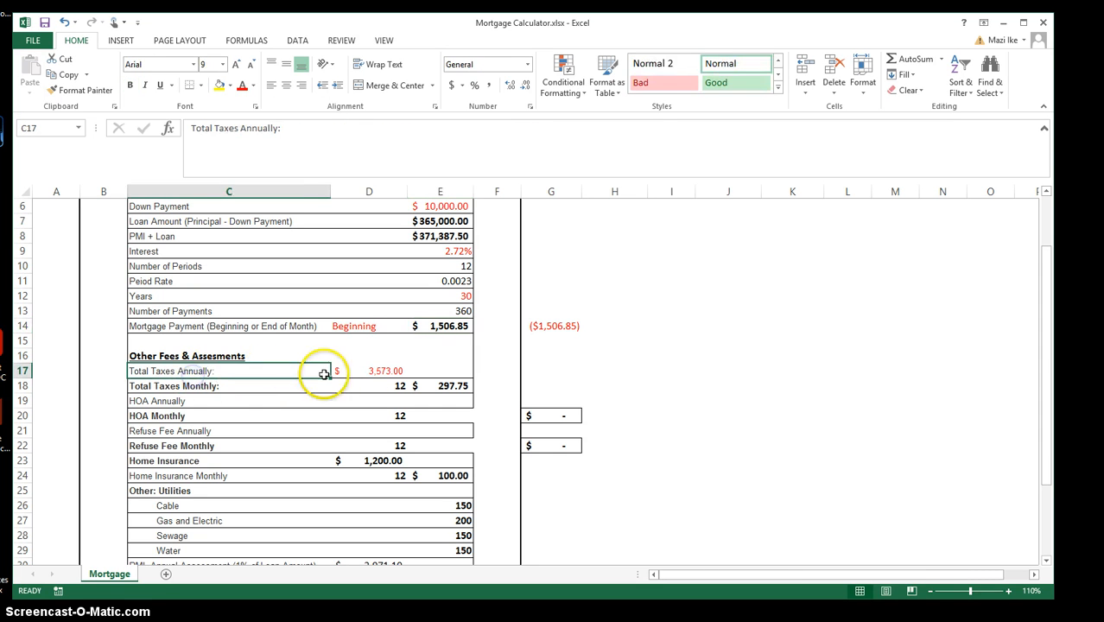
{"action": "left_click", "coordinate": [372, 372]}
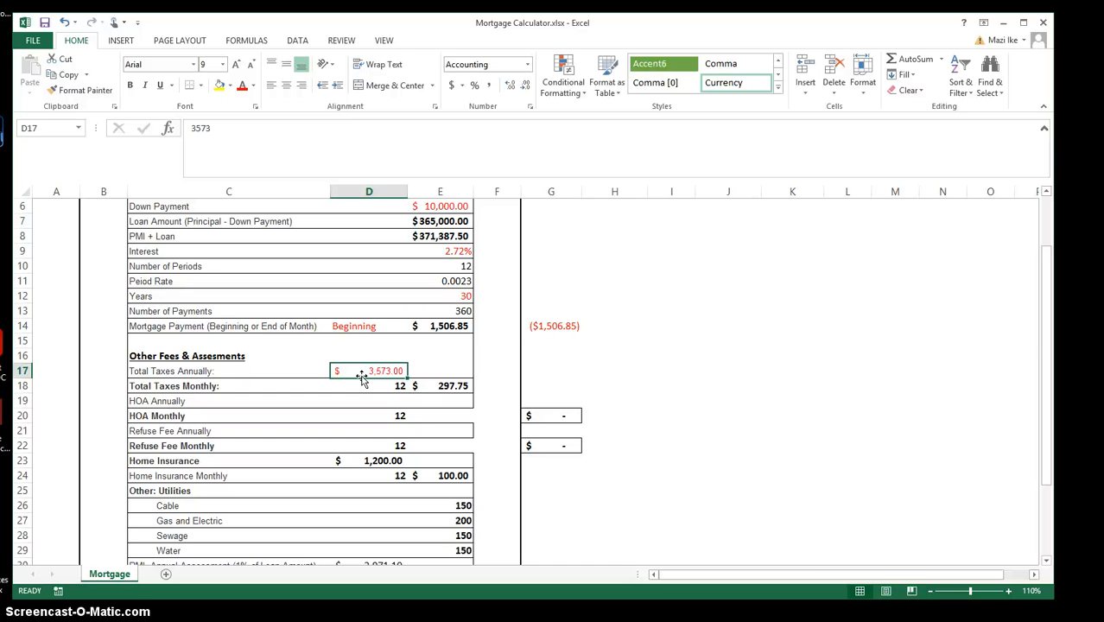
{"action": "scroll", "coordinate": [407, 271], "scroll_direction": "up", "scroll_amount": 2}
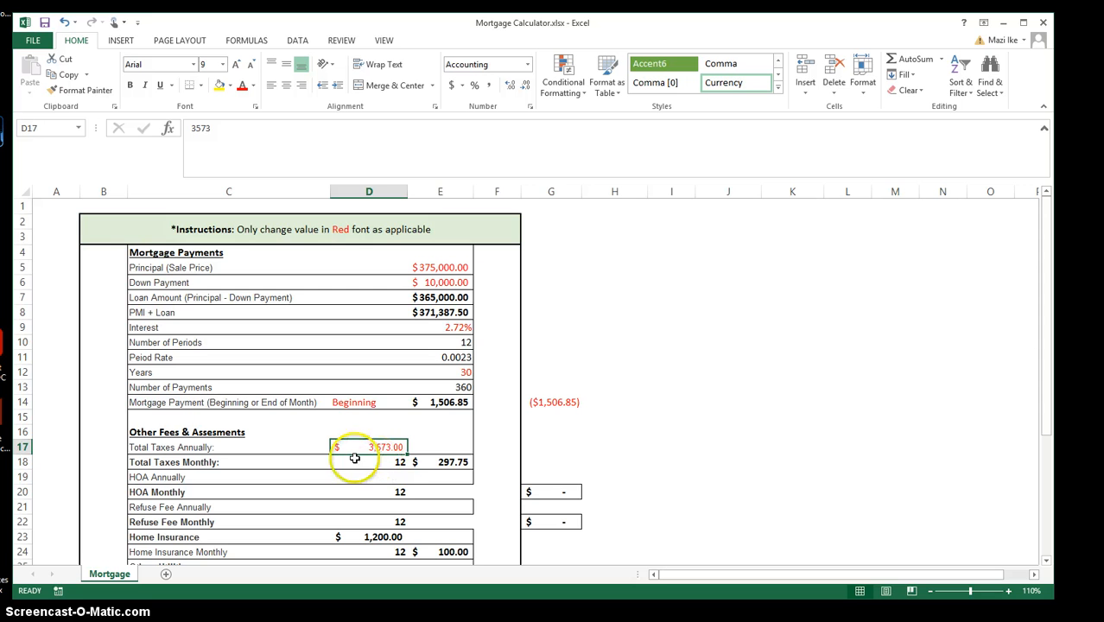
{"action": "left_click", "coordinate": [444, 462]}
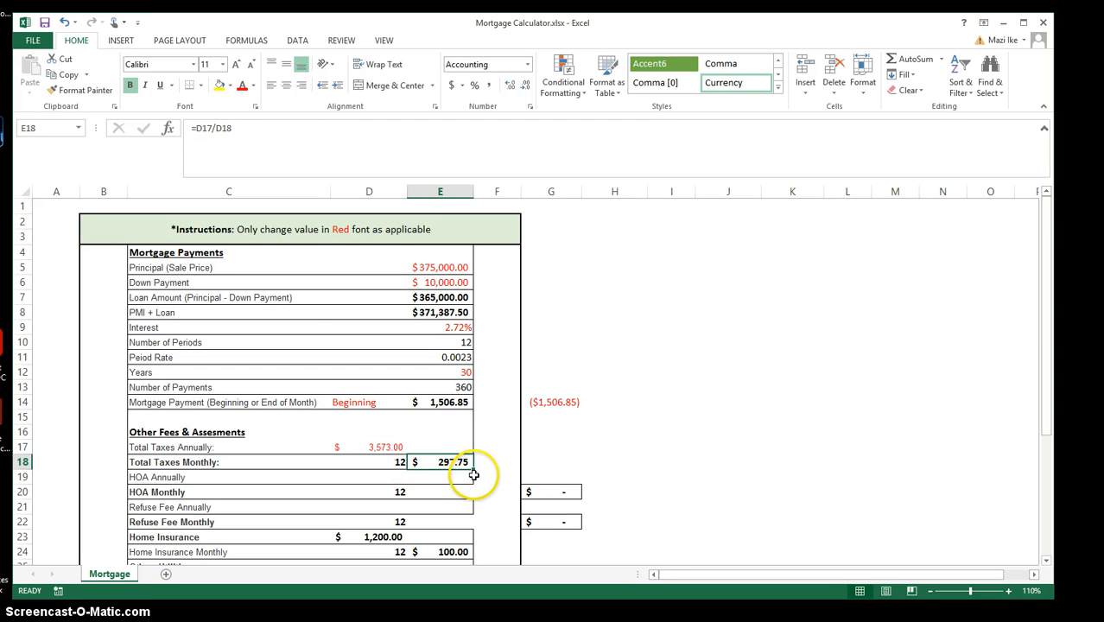
{"action": "scroll", "coordinate": [480, 469], "scroll_direction": "down", "scroll_amount": 3}
{"action": "scroll", "coordinate": [1038, 395], "scroll_direction": "up", "scroll_amount": 3}
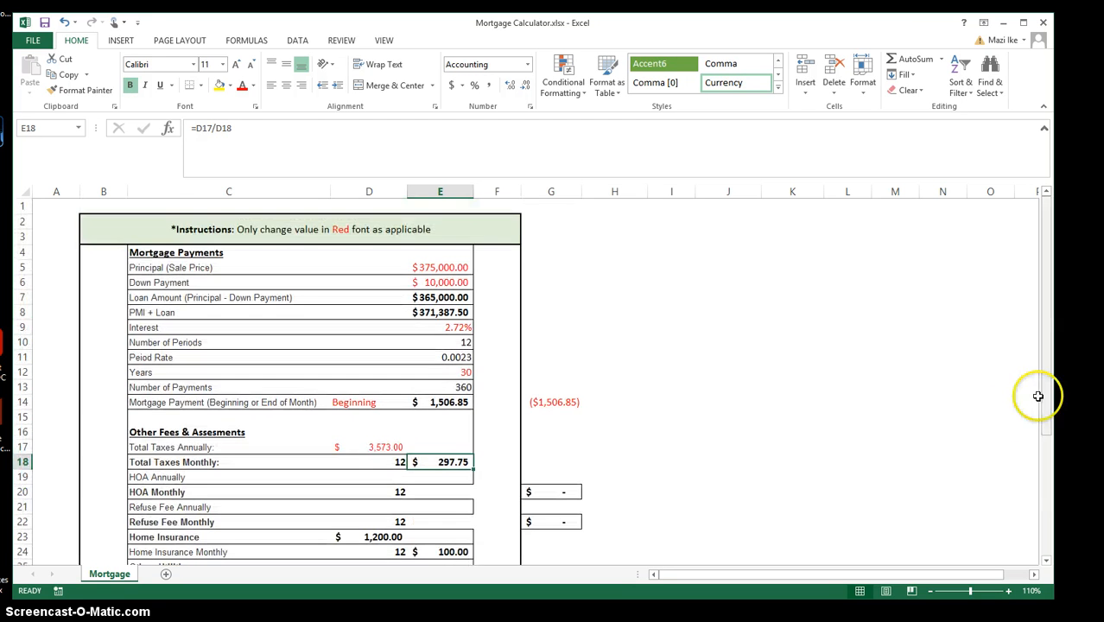
Inspect the annual Home Insurance amount, the Home Insurance Monthly formula and the Cable utility cell
{"action": "left_click_drag", "start_coordinate": [1045, 382], "coordinate": [1040, 448]}
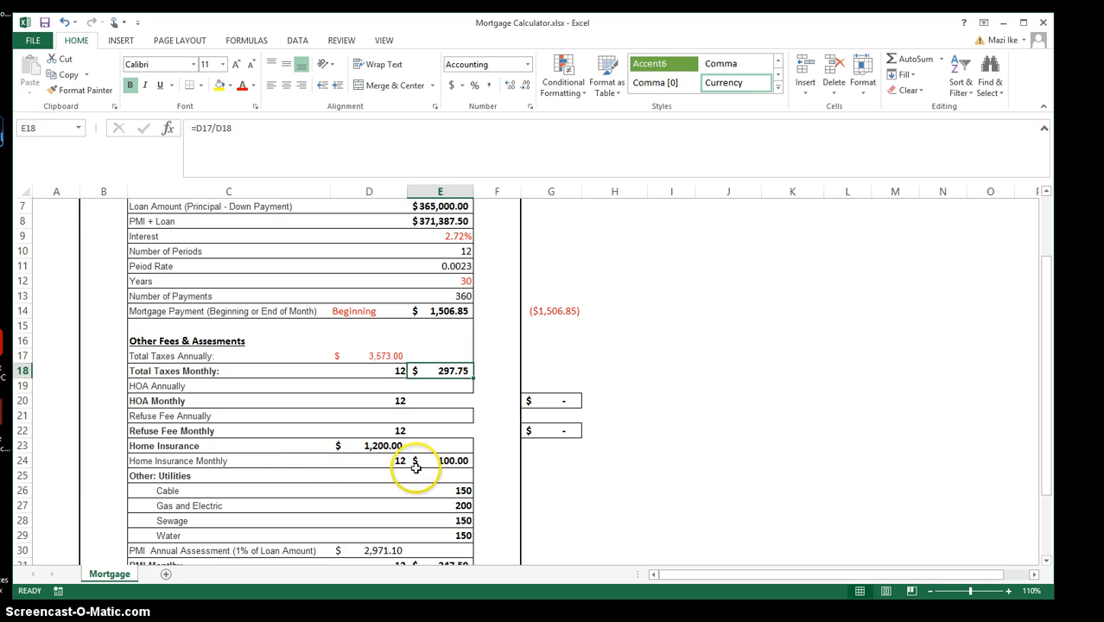
{"action": "left_click", "coordinate": [451, 461]}
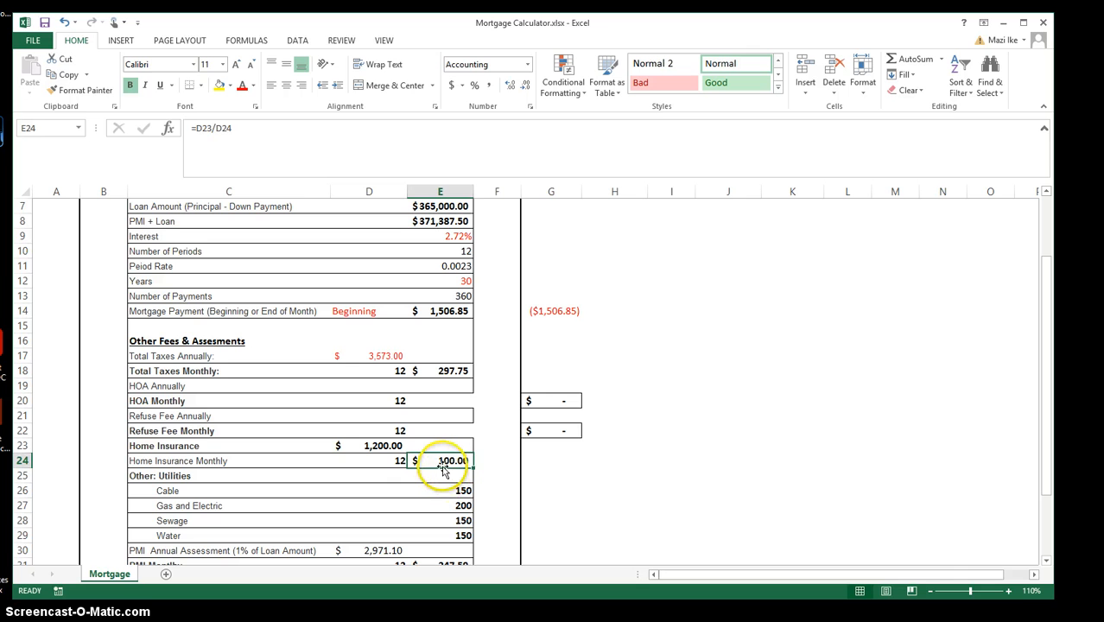
{"action": "left_click", "coordinate": [386, 446]}
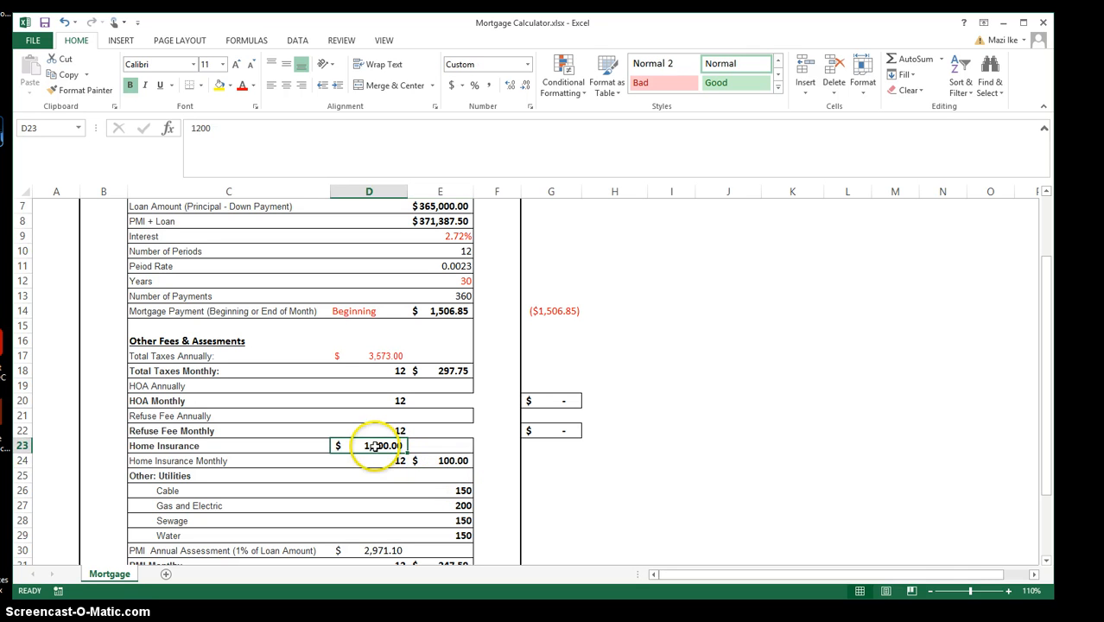
{"action": "left_click", "coordinate": [445, 461]}
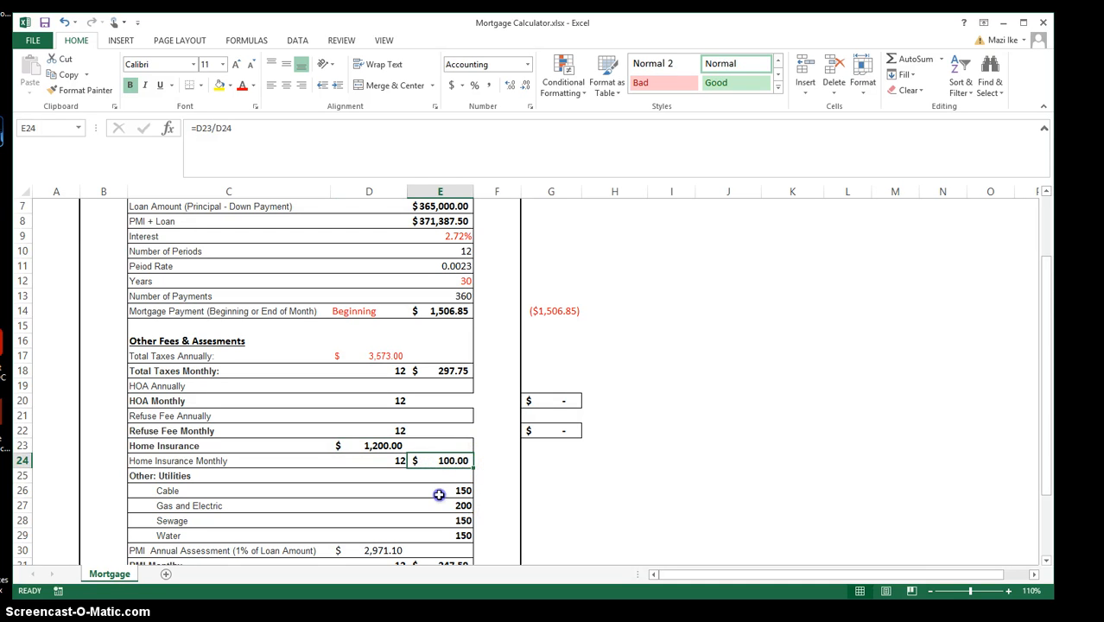
{"action": "left_click", "coordinate": [439, 495]}
Inspect the PMI Annual Assessment formula in D30 and the PMI Monthly formula in E31
{"action": "left_click_drag", "start_coordinate": [1049, 412], "coordinate": [1049, 432]}
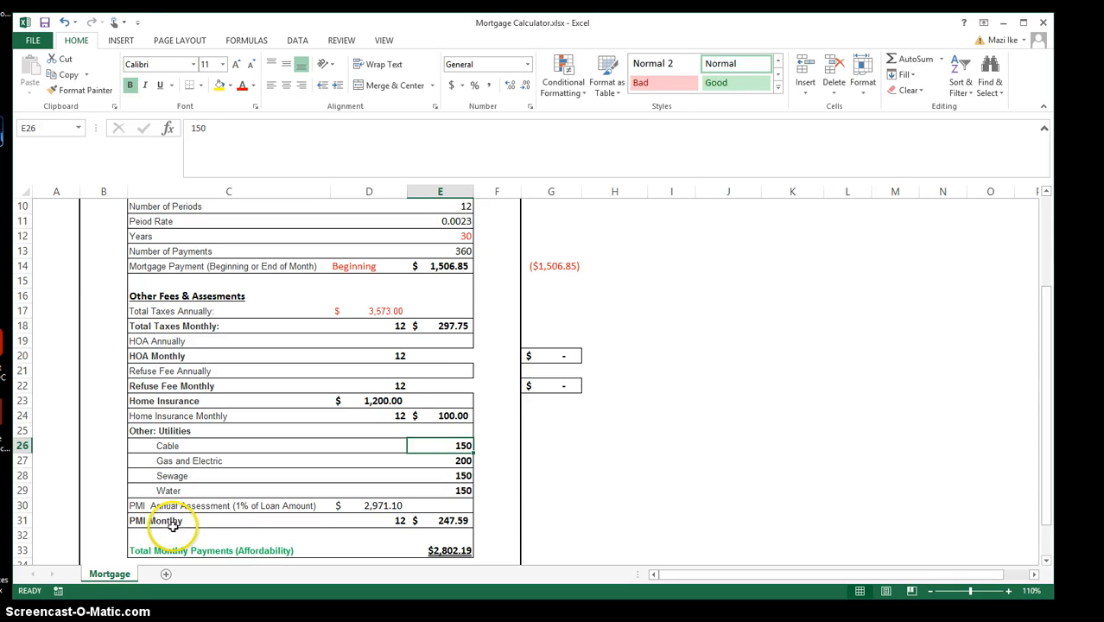
{"action": "left_click", "coordinate": [370, 505]}
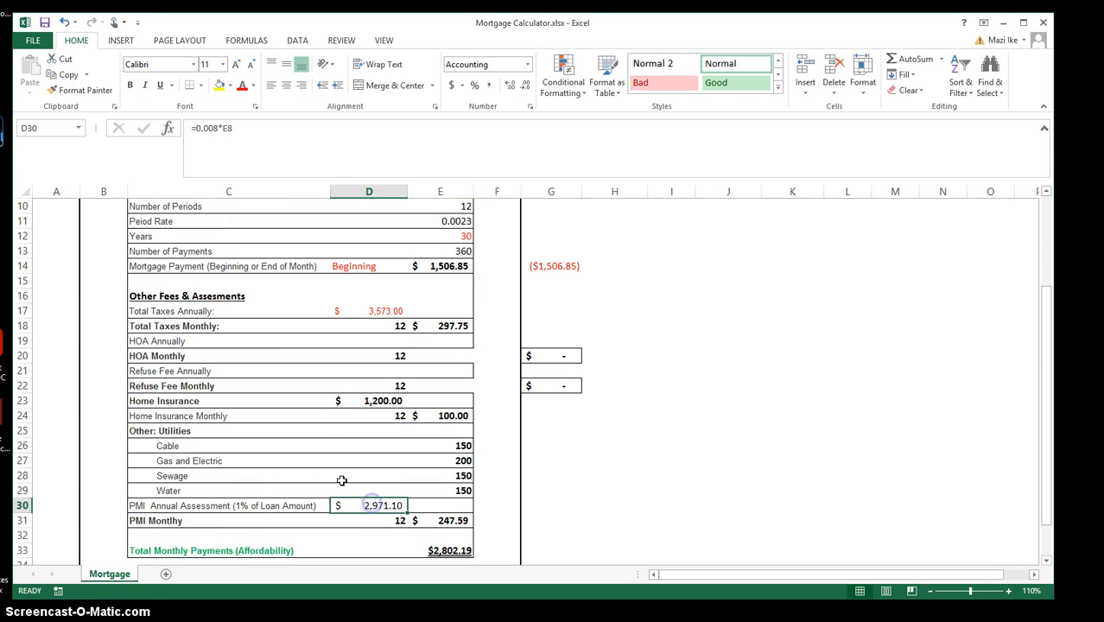
{"action": "left_click", "coordinate": [307, 529]}
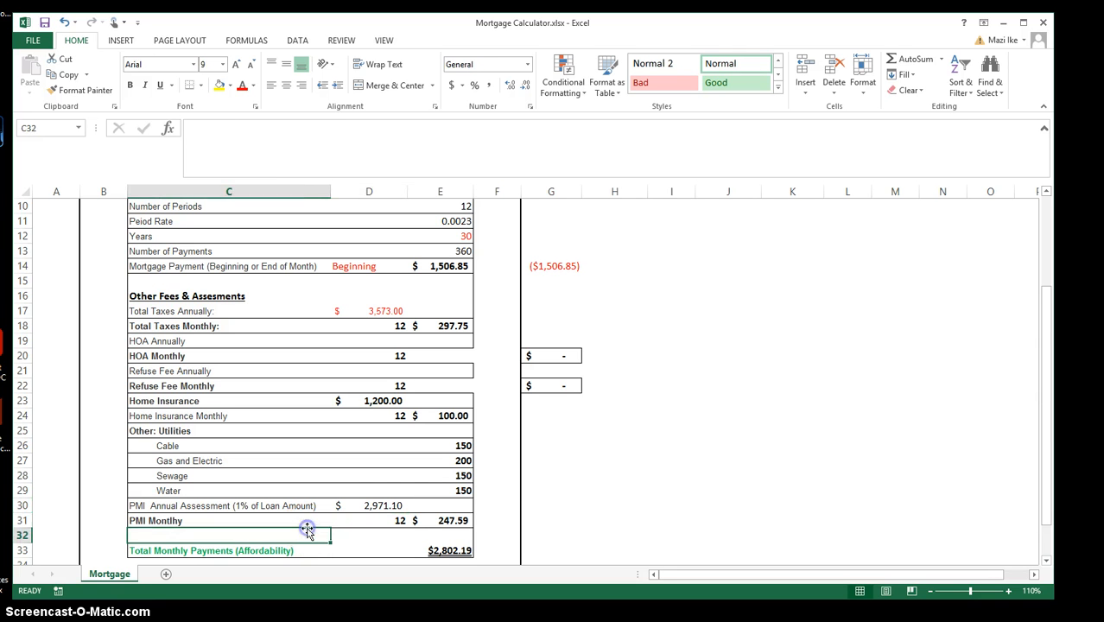
{"action": "left_click", "coordinate": [400, 502]}
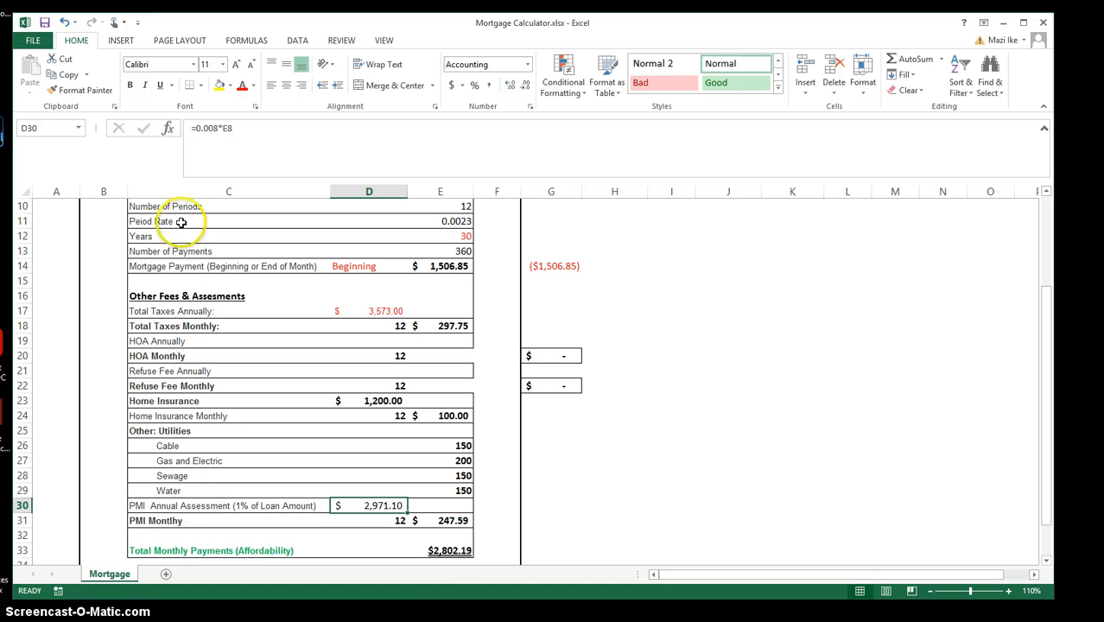
{"action": "left_click", "coordinate": [379, 464]}
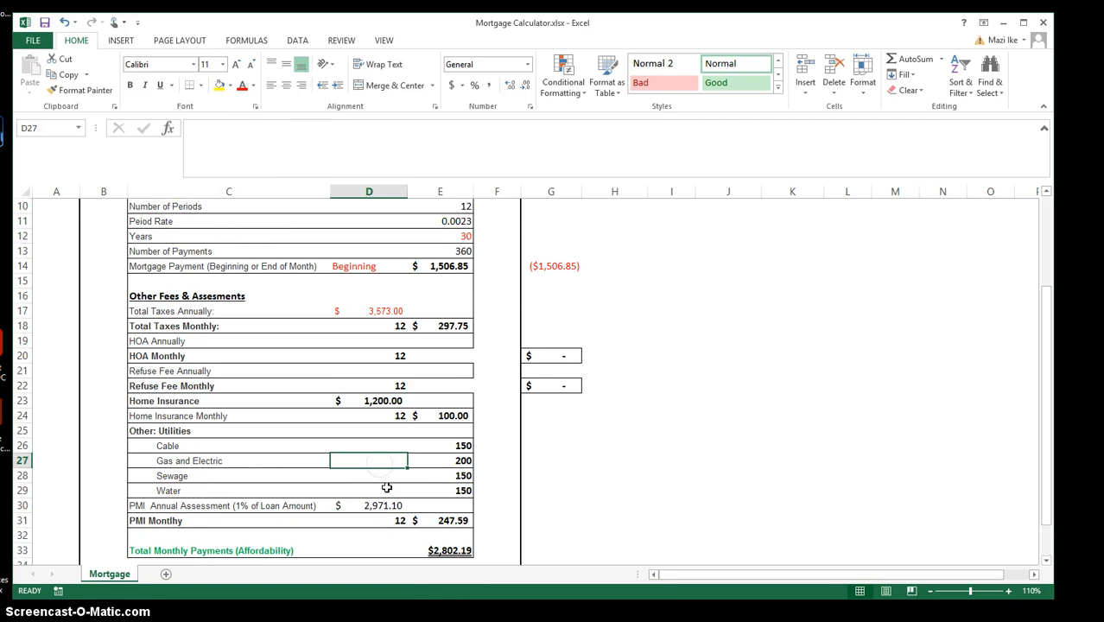
{"action": "left_click", "coordinate": [452, 521]}
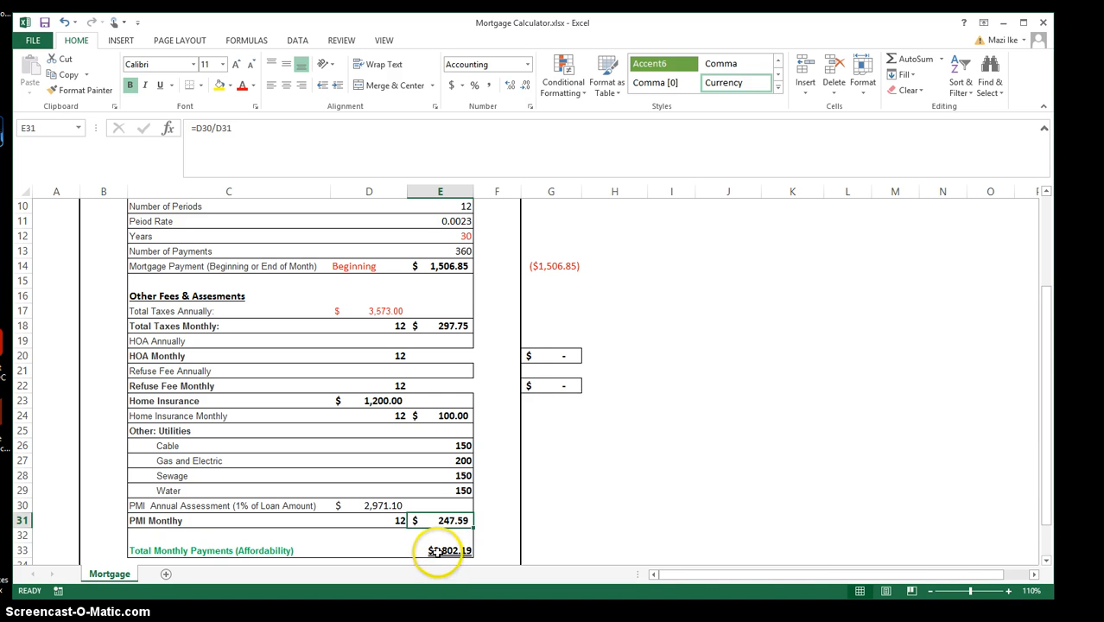
Inspect the Total Monthly Payments formula in E33, and select the utility costs from Cable to Water to check their sum
{"action": "left_click", "coordinate": [450, 554]}
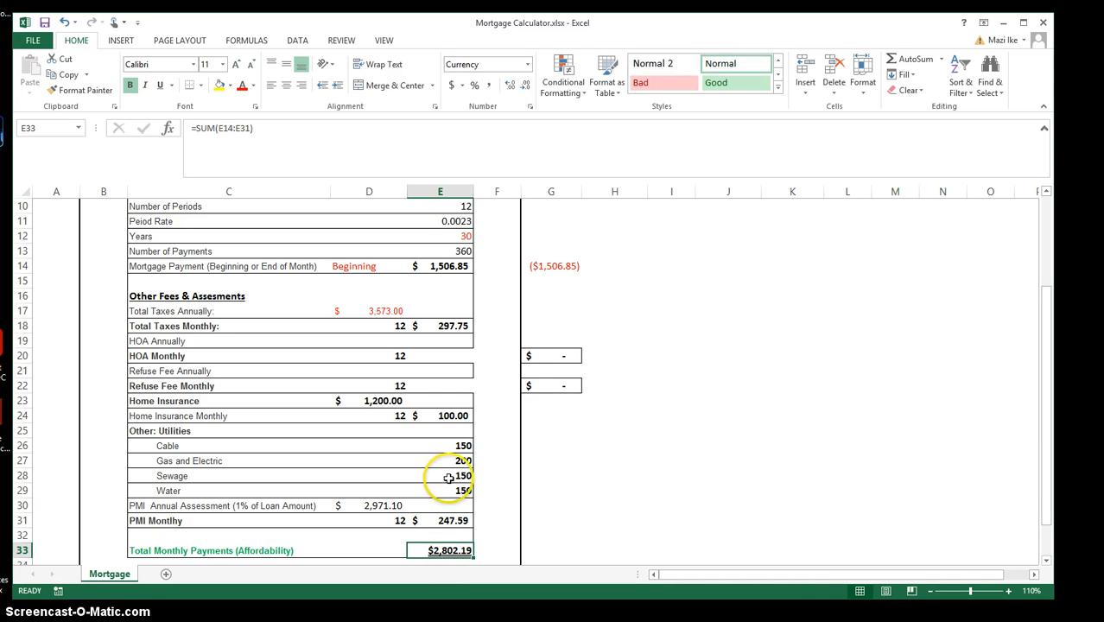
{"action": "left_click", "coordinate": [467, 446]}
{"action": "left_click_drag", "start_coordinate": [463, 464], "coordinate": [462, 493]}
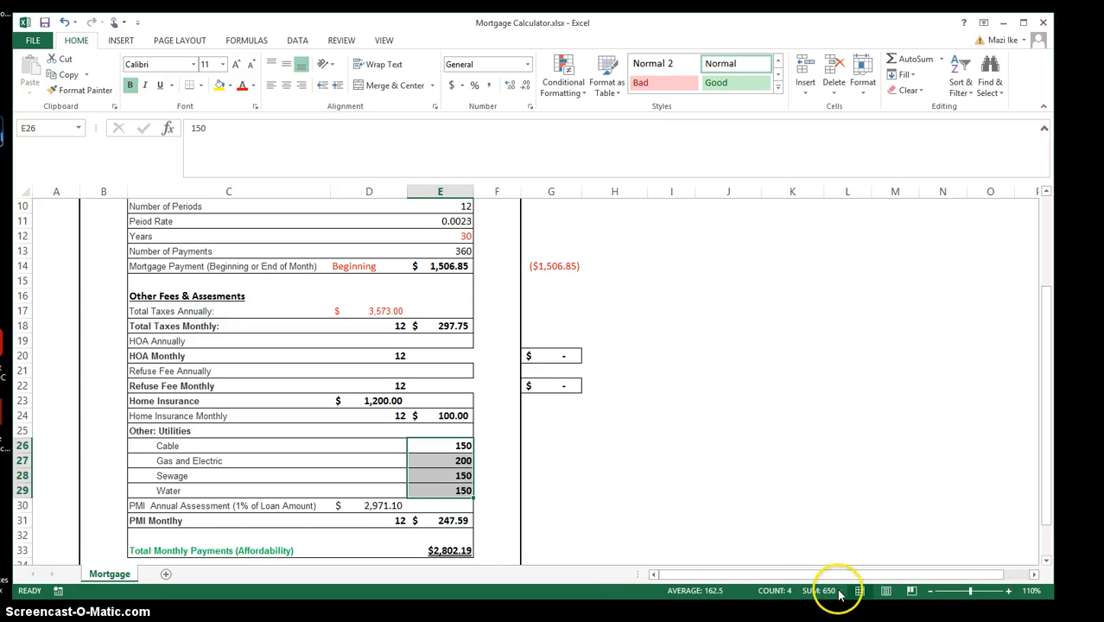
Review the Total Monthly Payments formula in E33 and the Down Payment input in E6
{"action": "left_click", "coordinate": [365, 462]}
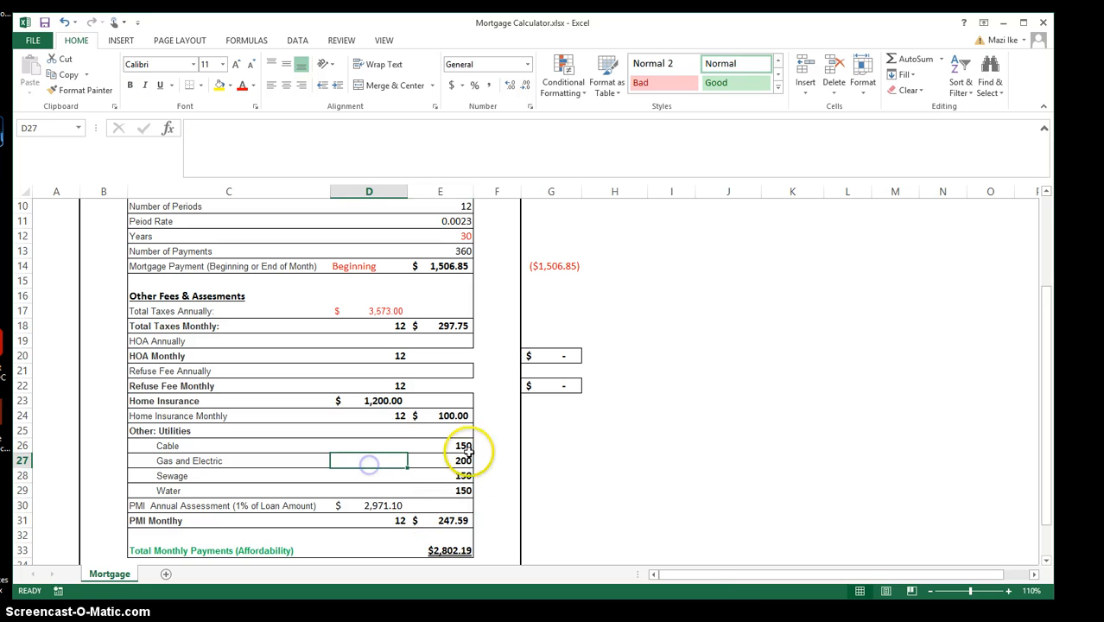
{"action": "left_click", "coordinate": [437, 551]}
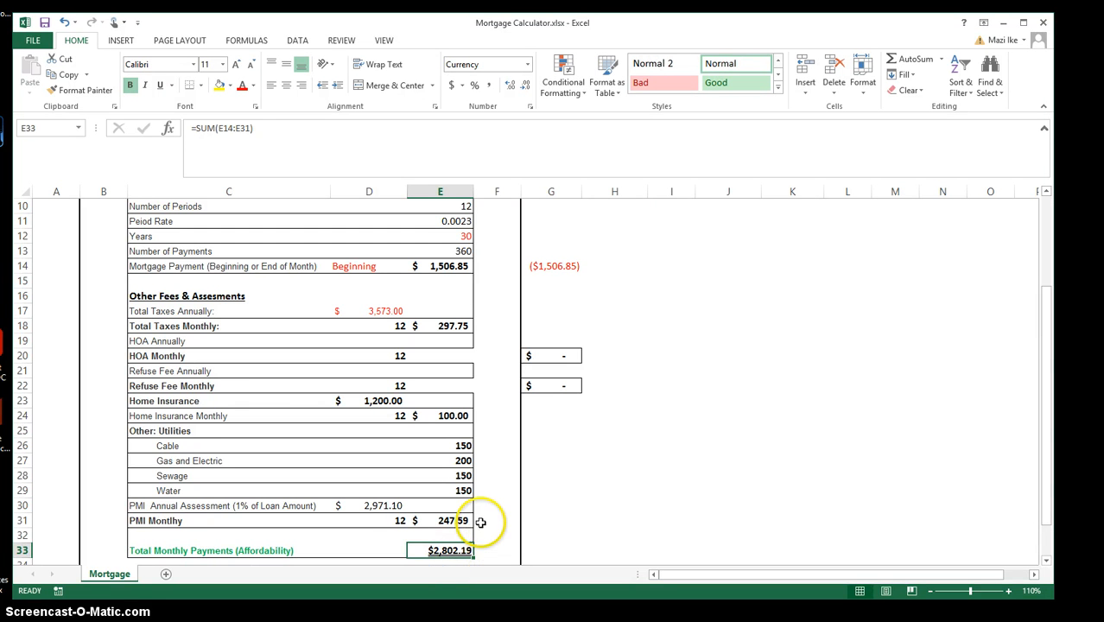
{"action": "scroll", "coordinate": [478, 520], "scroll_direction": "up", "scroll_amount": 3}
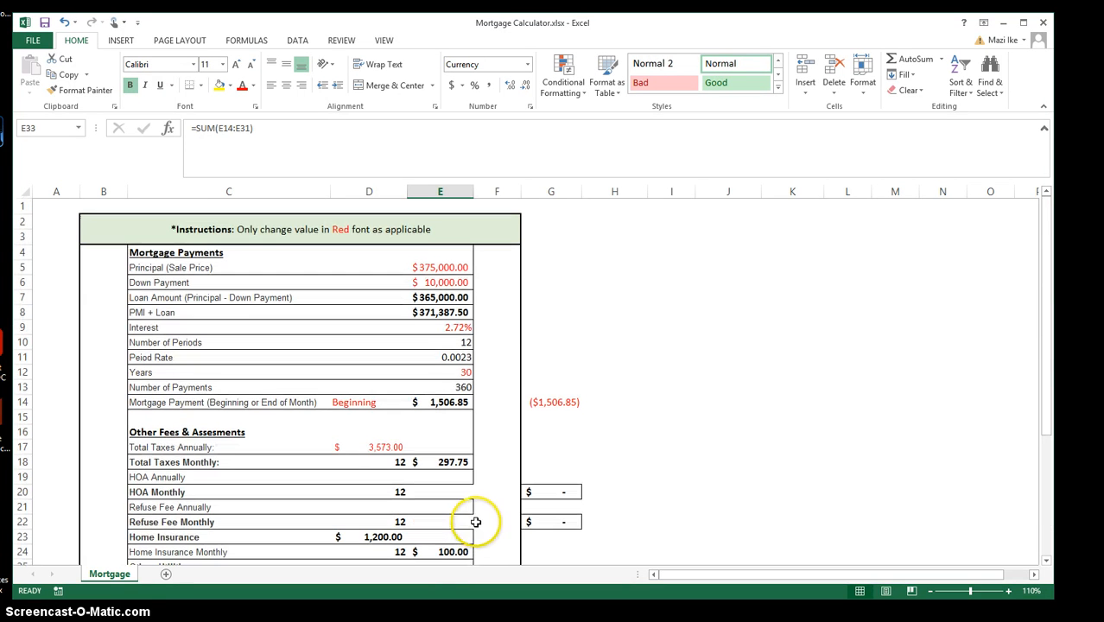
{"action": "left_click", "coordinate": [439, 281]}
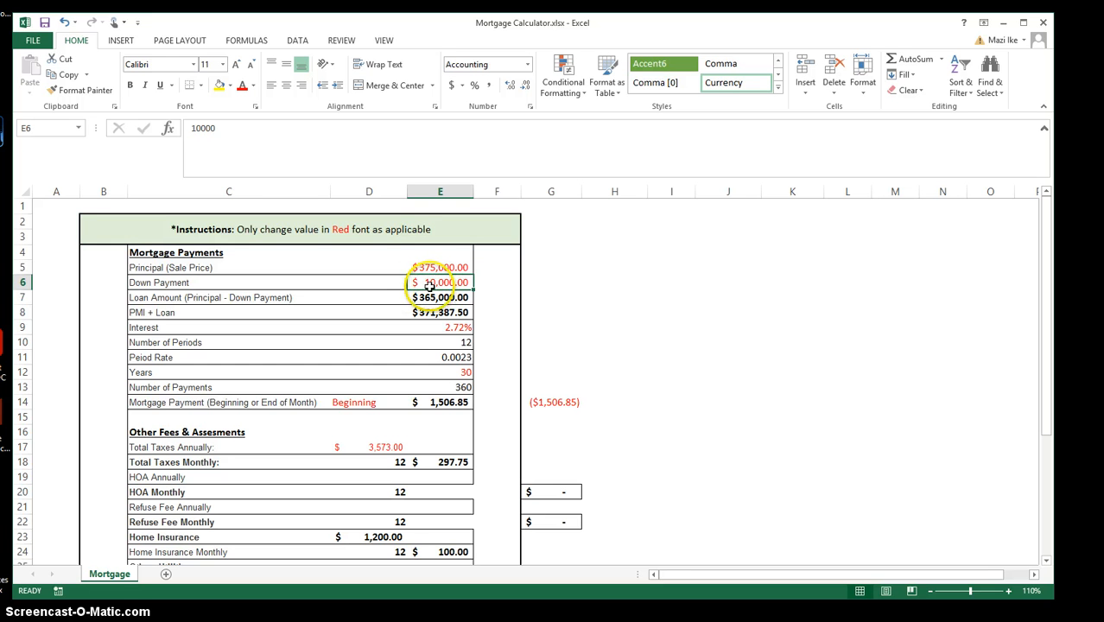
{"action": "scroll", "coordinate": [410, 389], "scroll_direction": "down", "scroll_amount": 15}
{"action": "scroll", "coordinate": [410, 388], "scroll_direction": "up", "scroll_amount": 15}
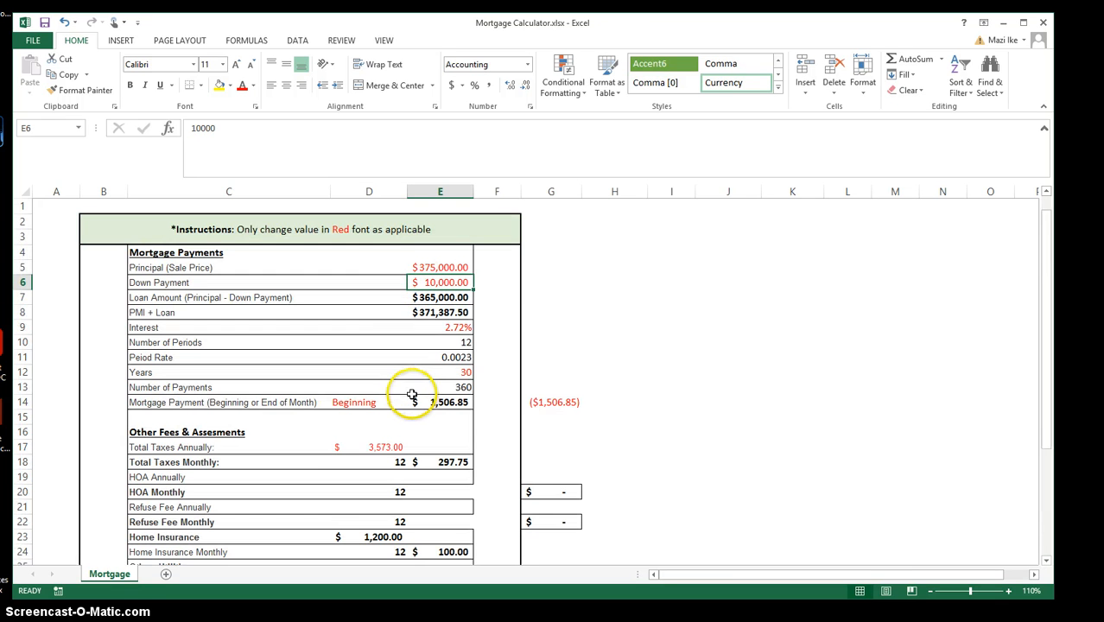
Calculate 20% of the Principal (Sale Price) in G5 with the formula =.2*E5
{"action": "left_click", "coordinate": [567, 270]}
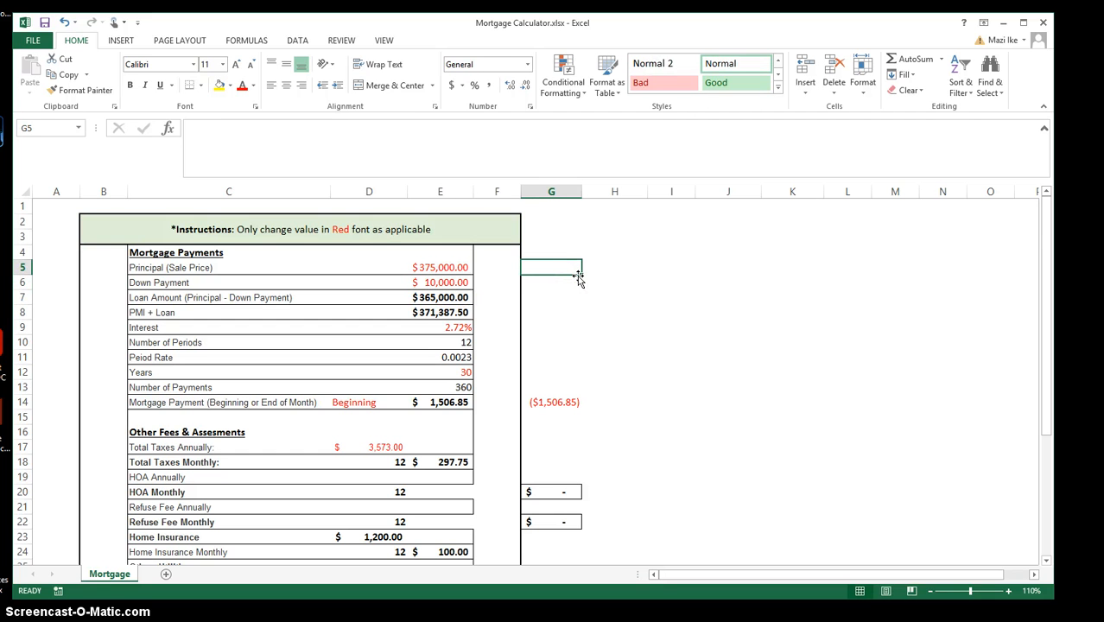
{"action": "type", "text": "=.2*"}
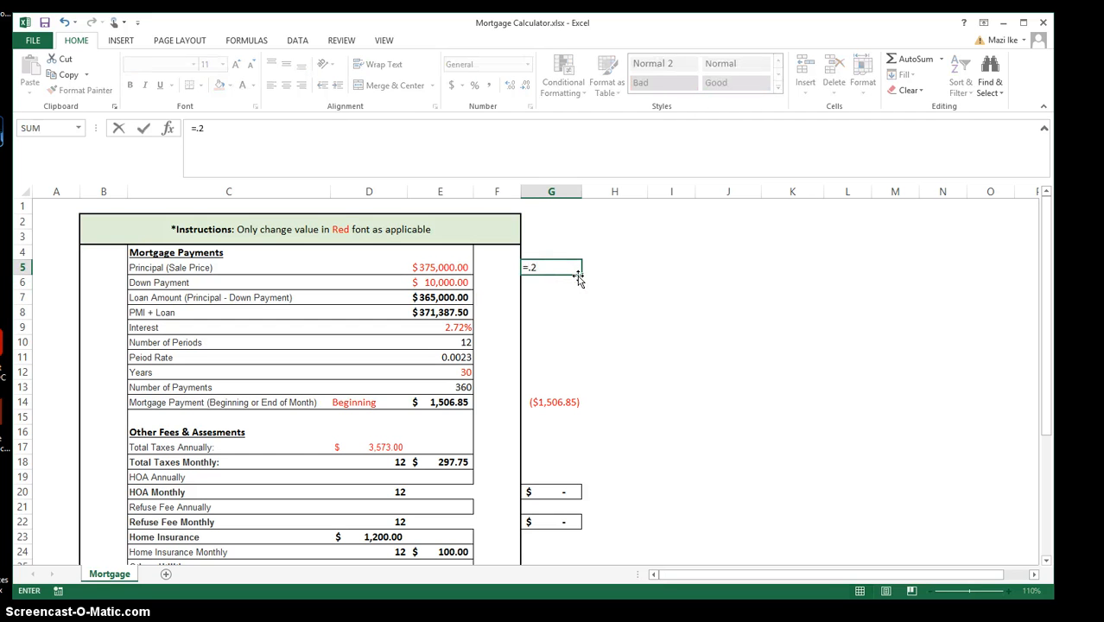
{"action": "left_click", "coordinate": [450, 269]}
{"action": "key", "text": "Return"}
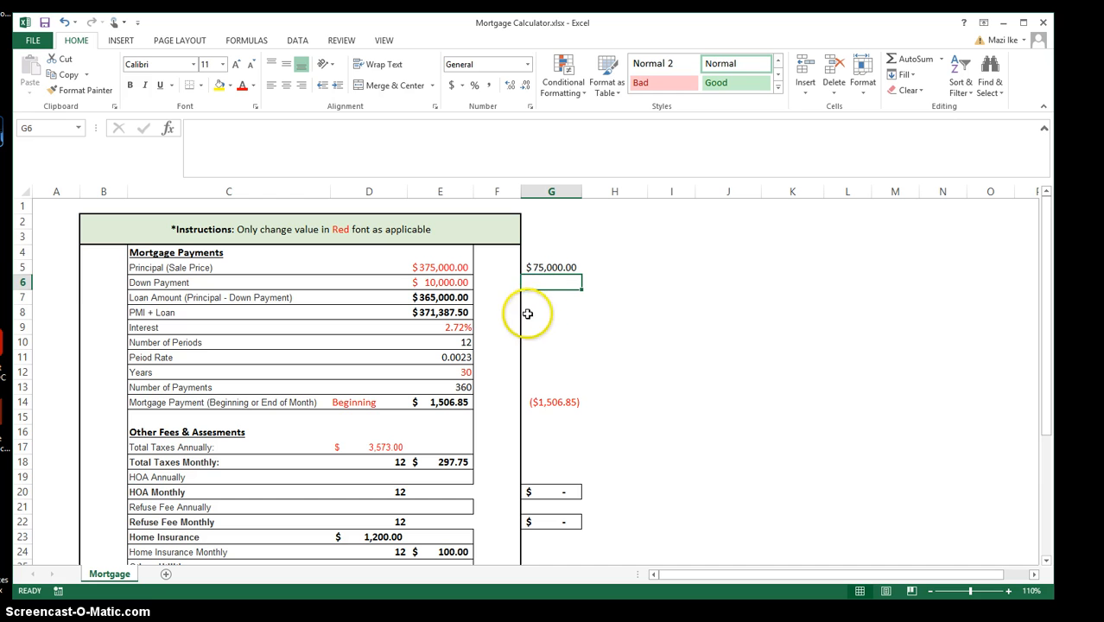
Inspect the 20% formula in G5 and compare its amount with the Down Payment in E6
{"action": "left_click", "coordinate": [543, 270]}
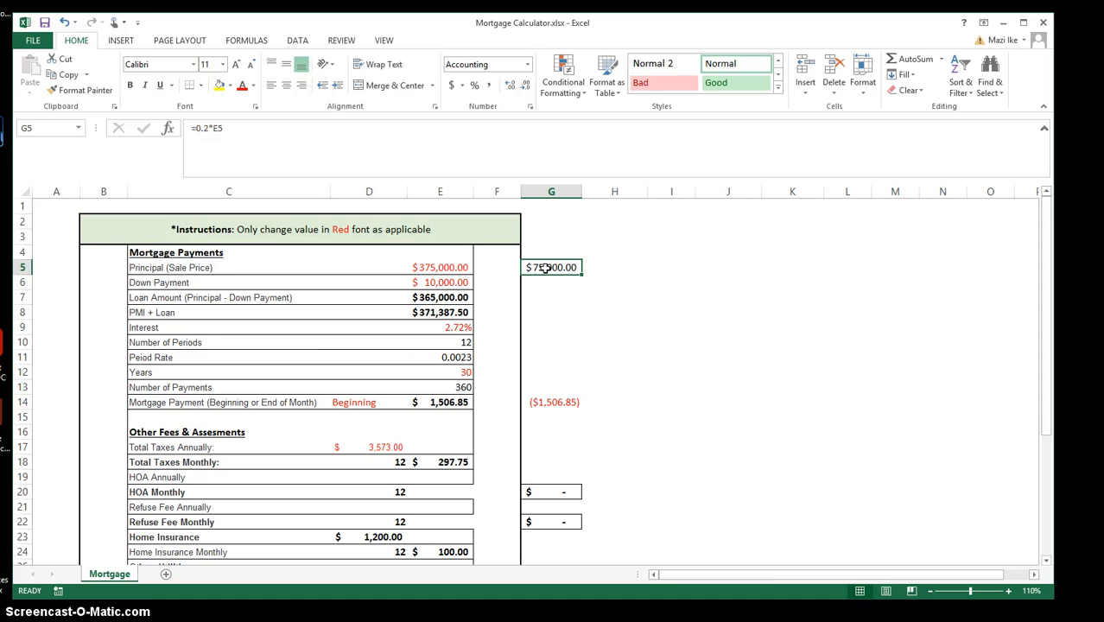
{"action": "left_click", "coordinate": [566, 296]}
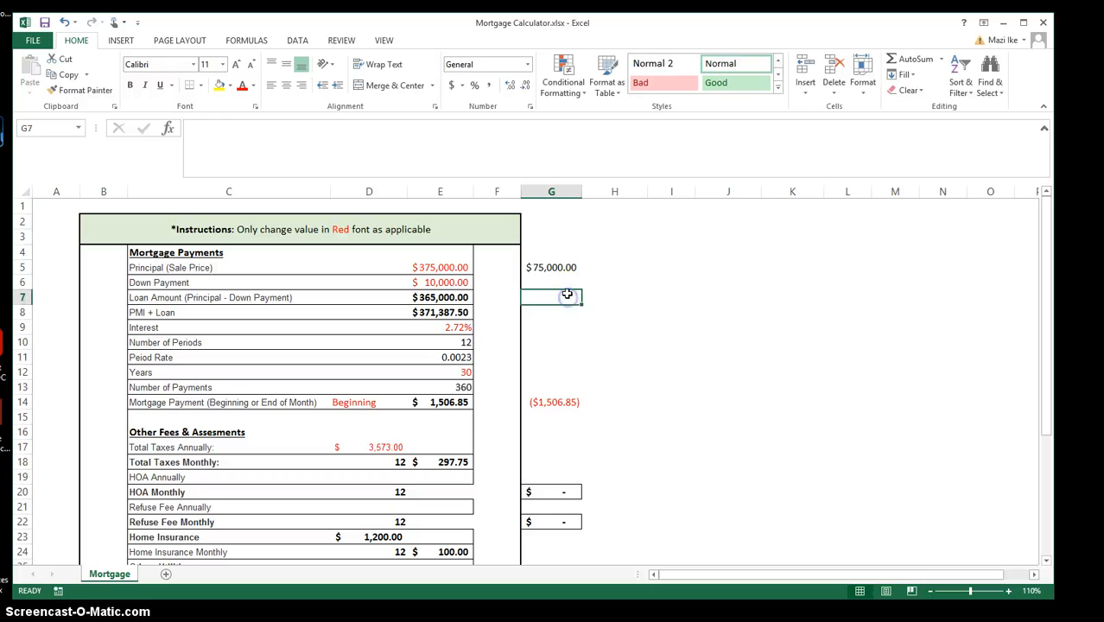
{"action": "left_click", "coordinate": [444, 285]}
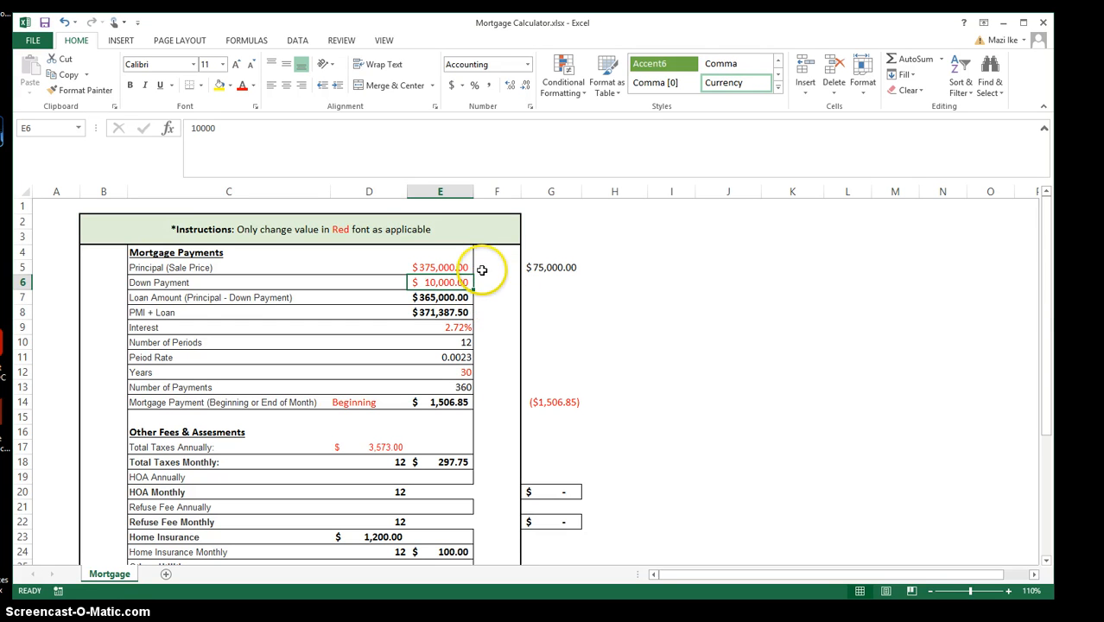
{"action": "left_click_drag", "start_coordinate": [1043, 308], "coordinate": [1048, 344]}
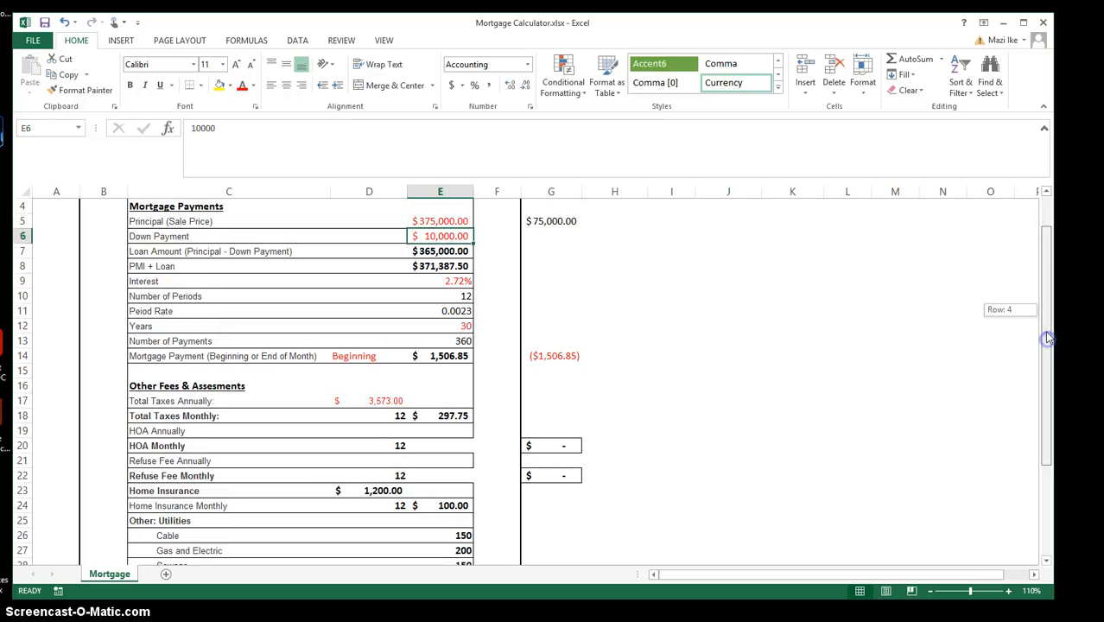
{"action": "left_click_drag", "start_coordinate": [1048, 339], "coordinate": [1048, 333]}
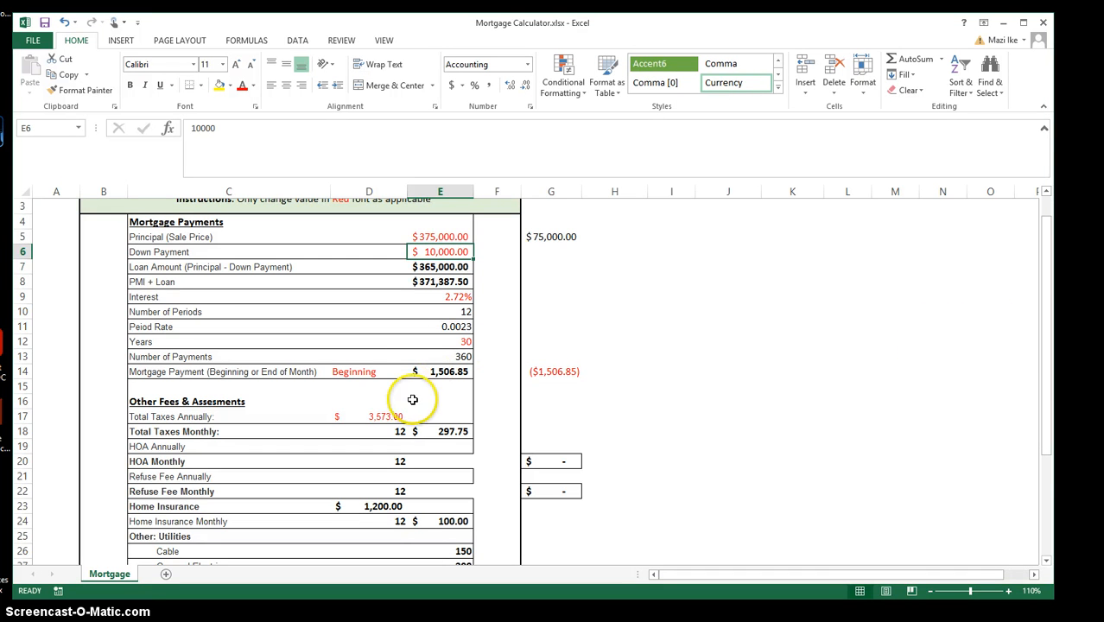